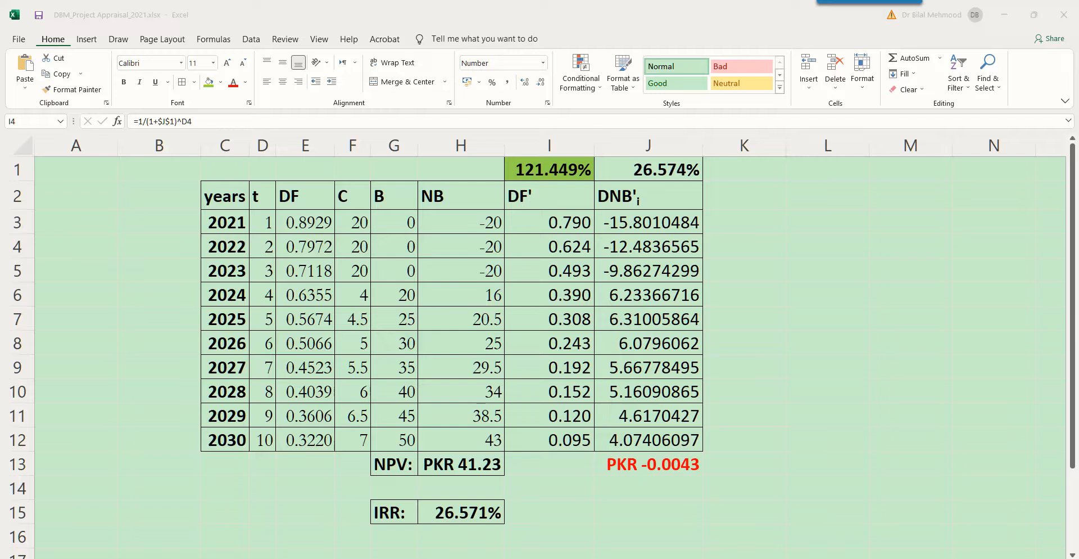
Review the table's year, time, discount factor, cost, benefit and net benefit columns down to row 12.
drag(225, 196, 309, 441)
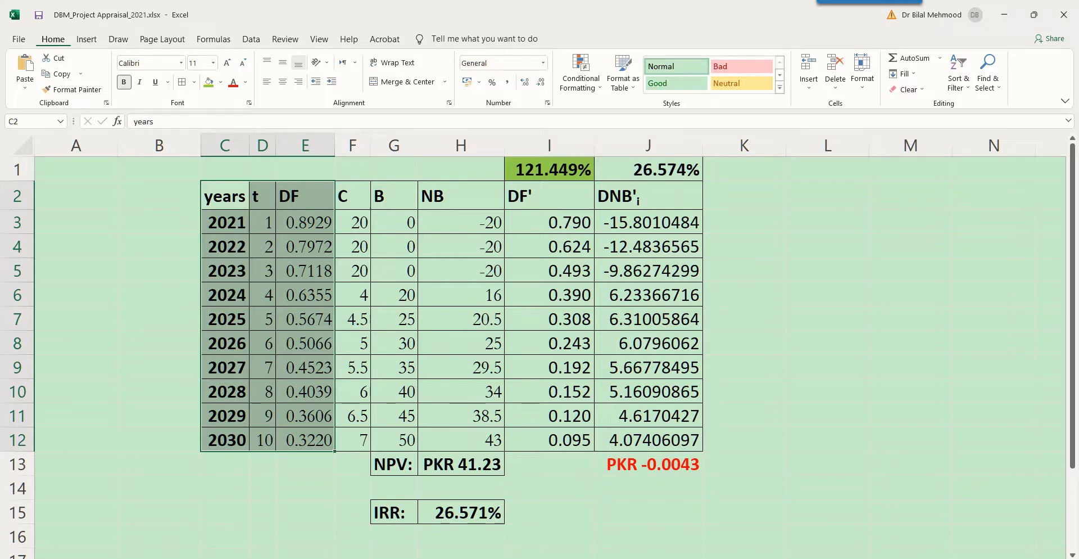
drag(352, 196, 413, 448)
drag(305, 197, 305, 440)
drag(461, 196, 461, 440)
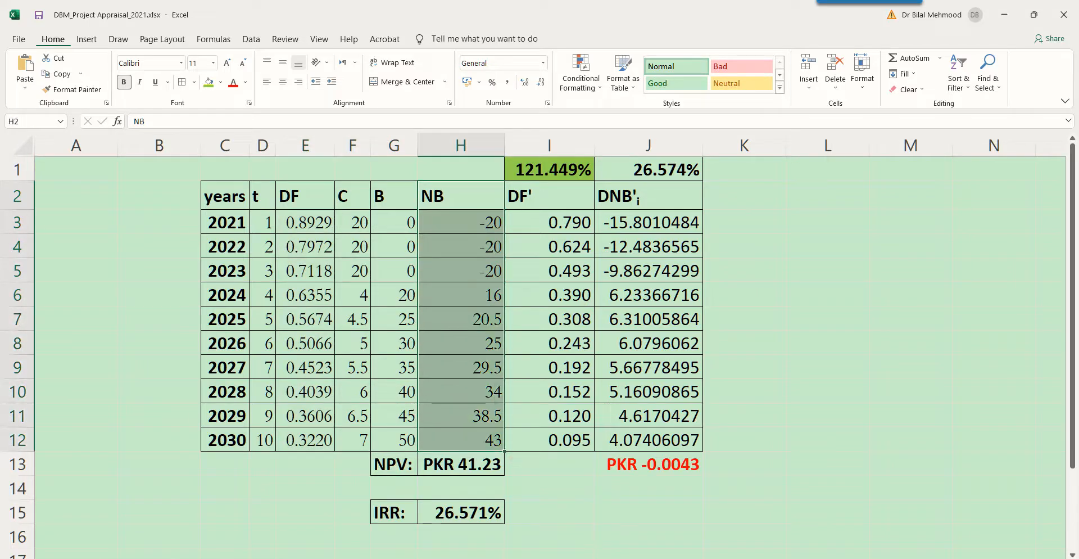
Inspect the net benefit formulas in H5 and H11 without changing them.
click(461, 295)
click(461, 271)
key(F2)
key(Escape)
click(461, 416)
key(F2)
key(Escape)
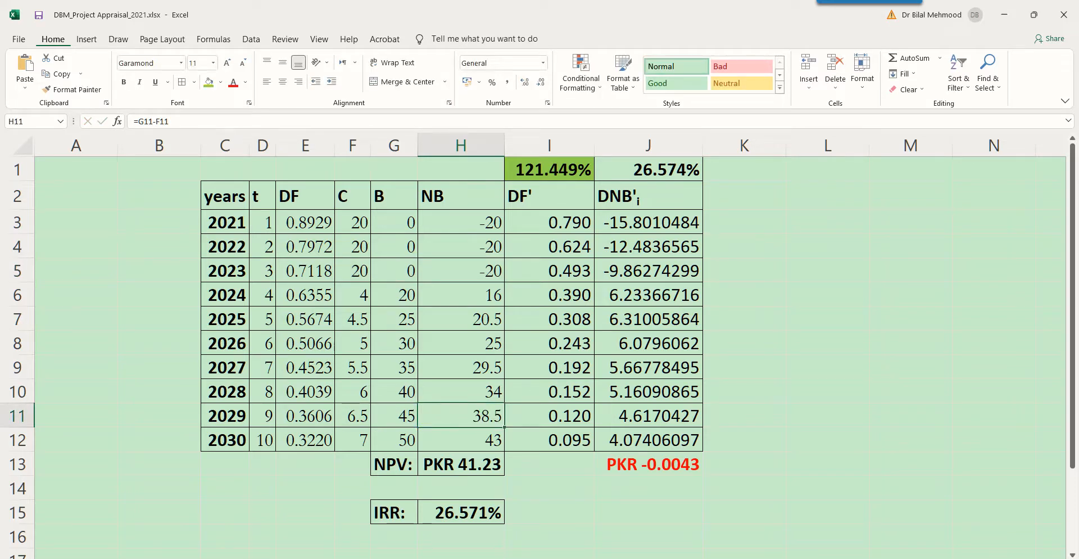
Inspect the DF' formula in I3 and each part of the discount rate formula in J1, leaving both unchanged.
click(550, 196)
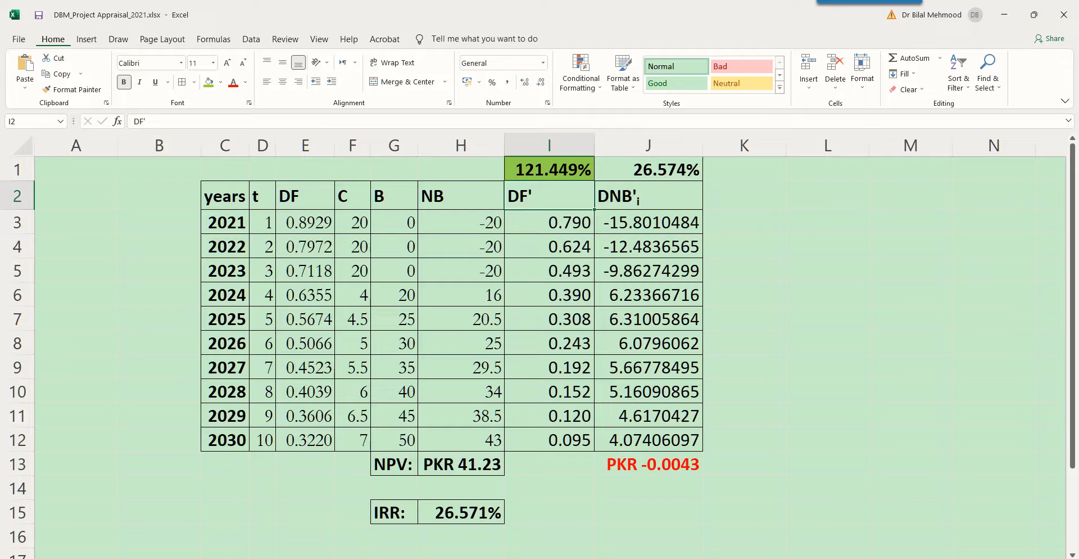
click(549, 222)
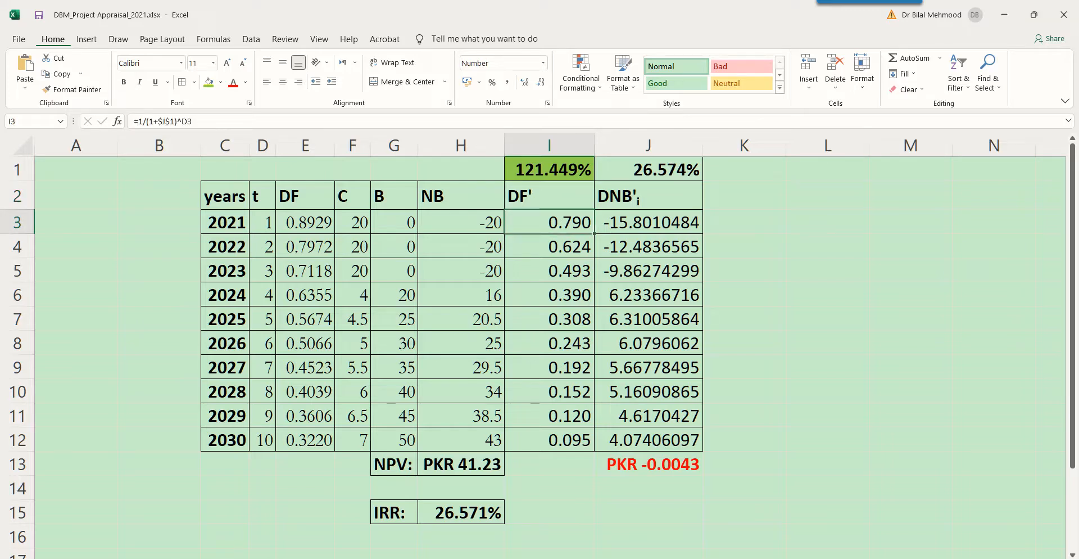
click(649, 170)
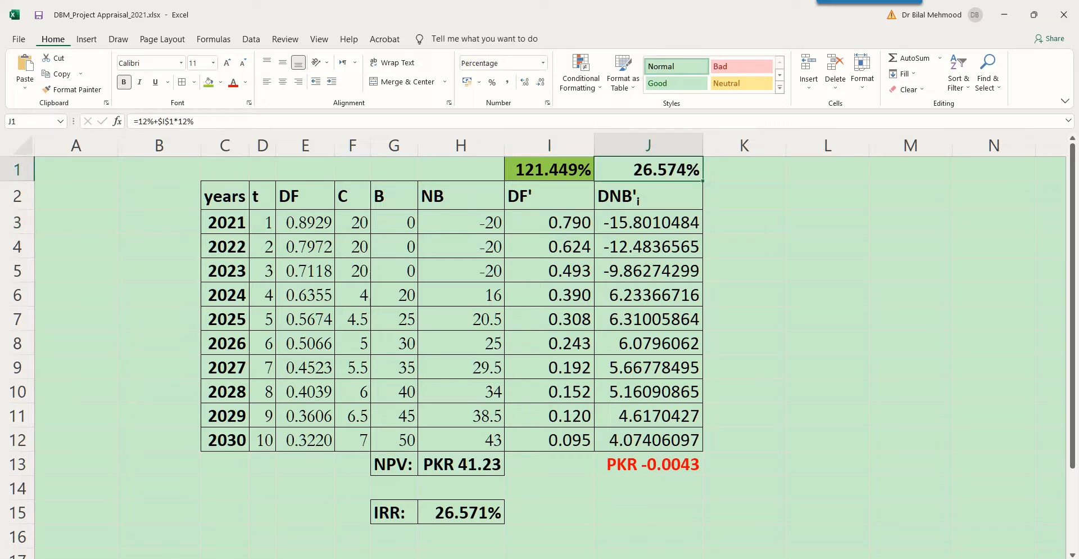
key(F2)
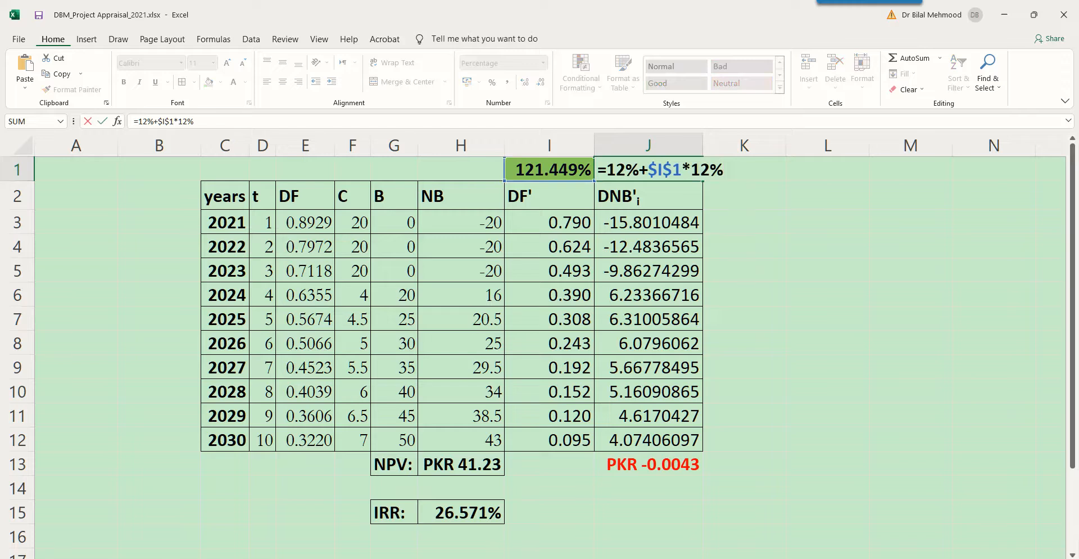
key(shift+Left)
key(shift+Left)
key(shift+Left)
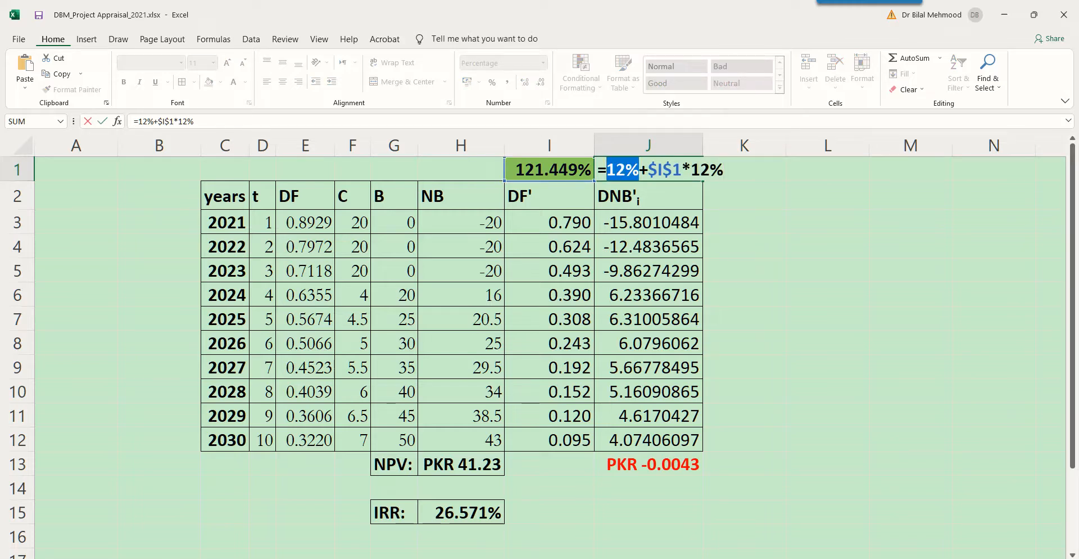
key(Right)
key(Right)
key(shift+Right)
key(shift+Right)
key(shift+Right)
key(shift+Right)
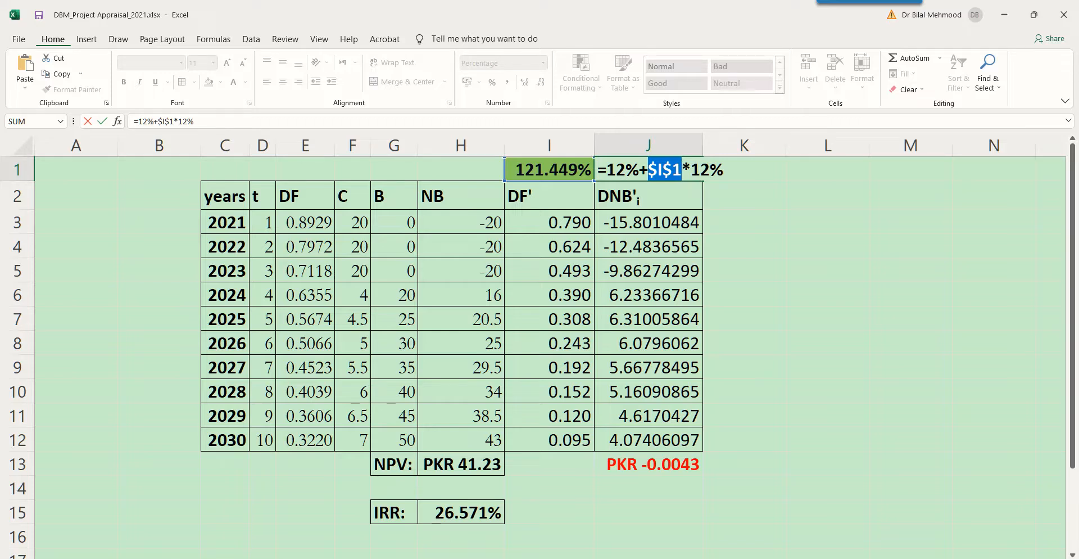
click(626, 170)
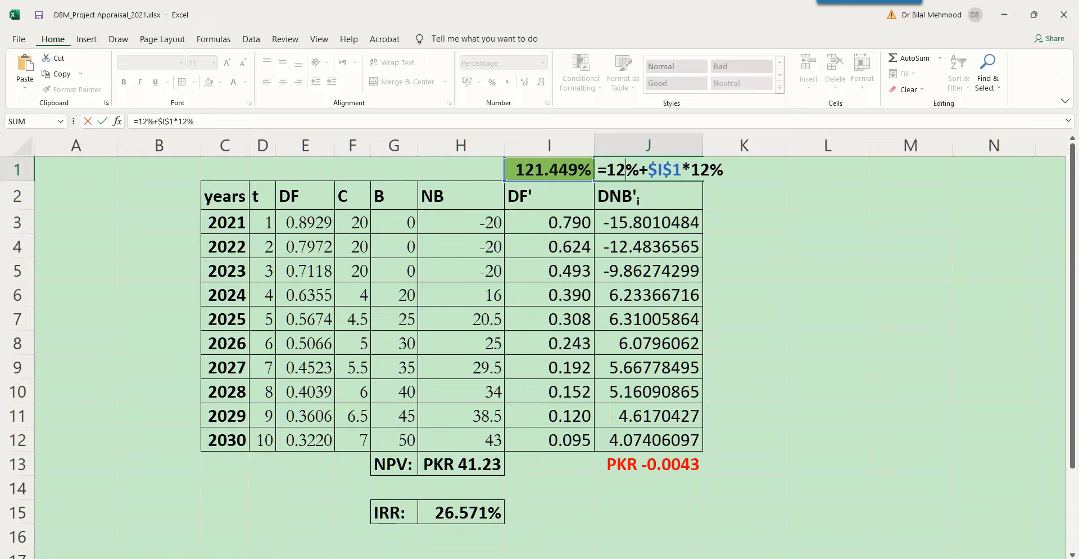
drag(640, 169, 724, 170)
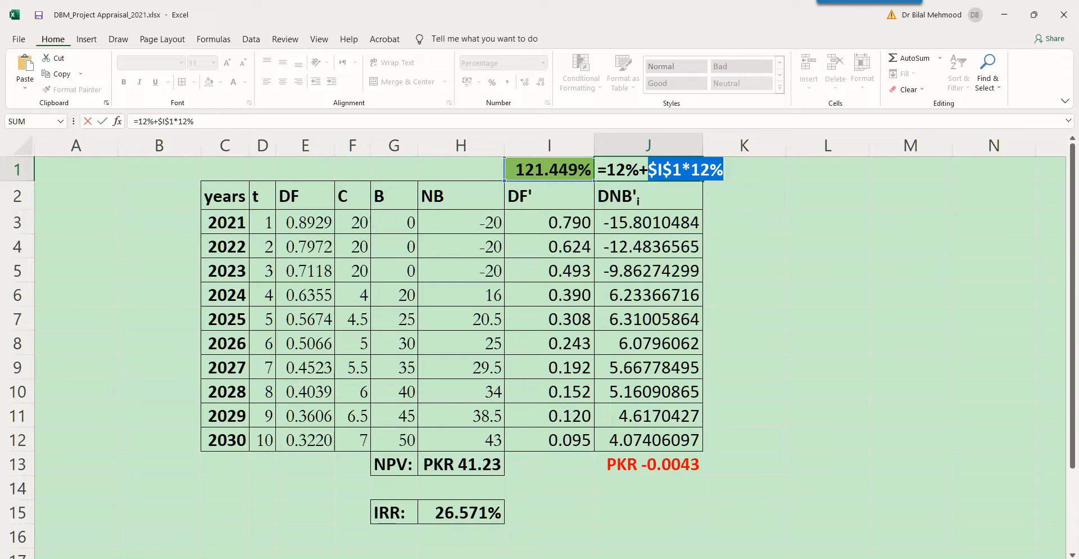
drag(598, 170, 723, 170)
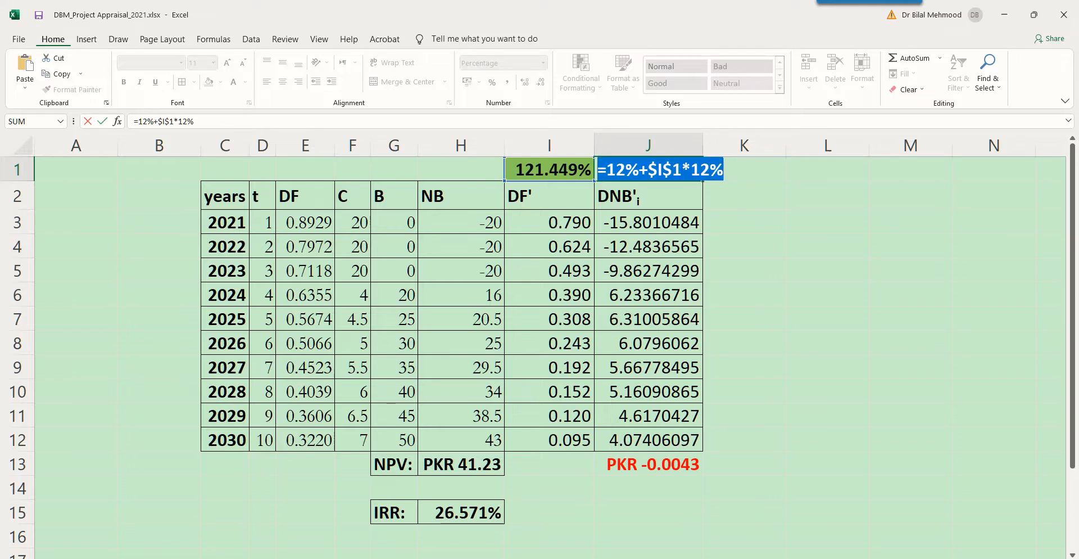
key(Escape)
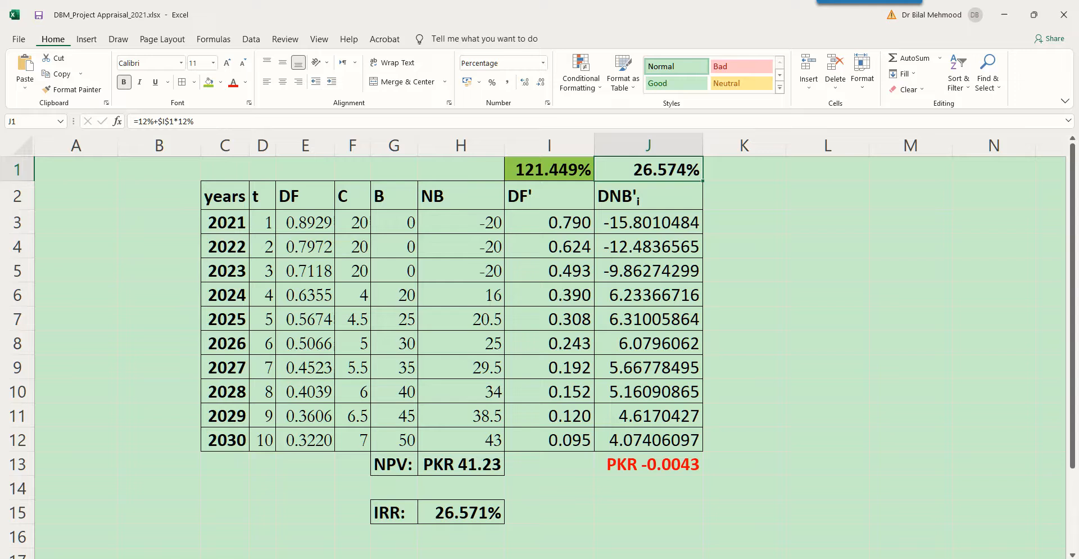
Set the percentage increase in I1 to 0%.
click(549, 169)
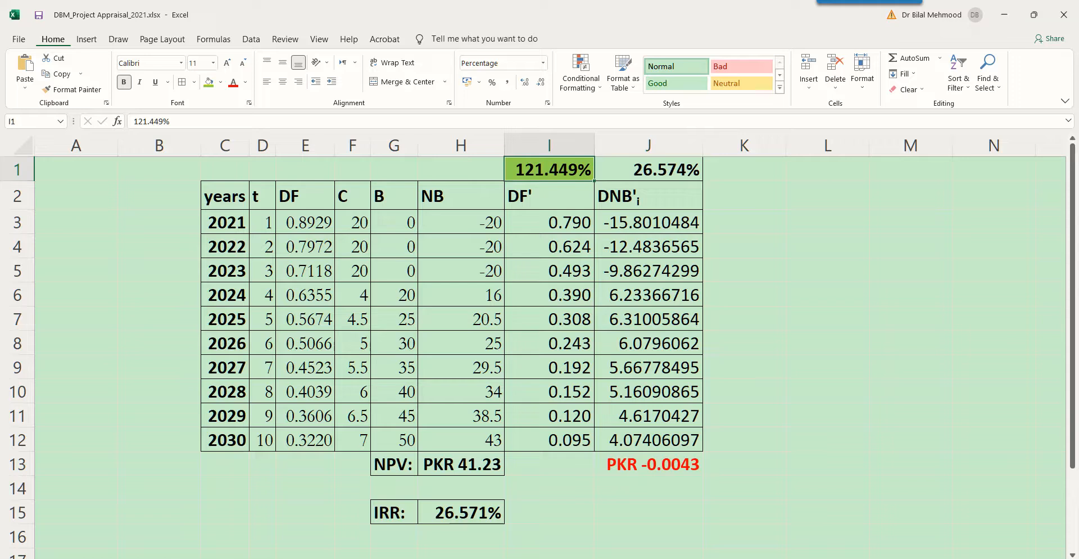
text(0)
key(Return)
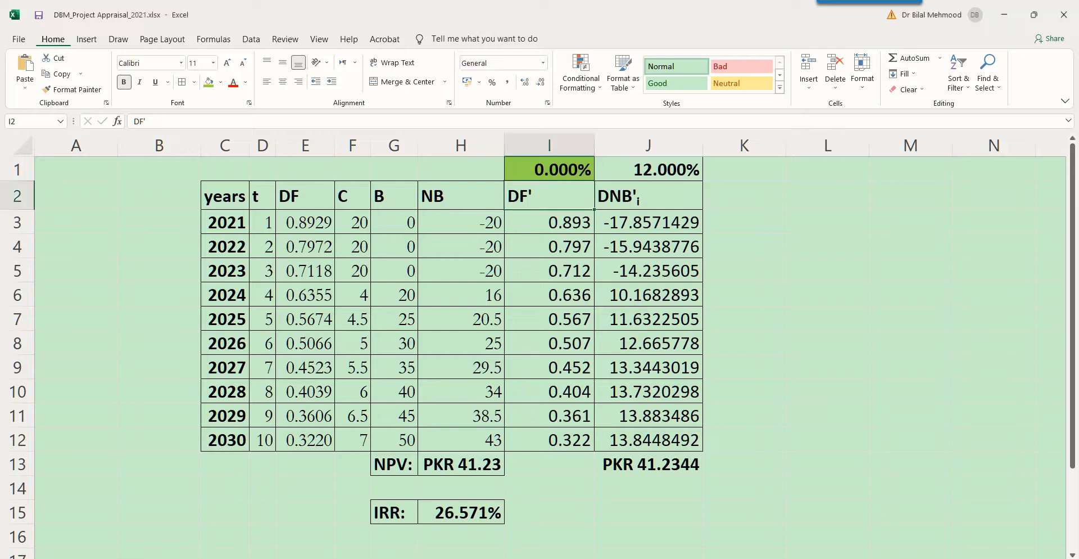
Examine the $I$1*12% term of the rate formula in J1 and the sum of discounted net benefits in J13.
click(649, 169)
key(F2)
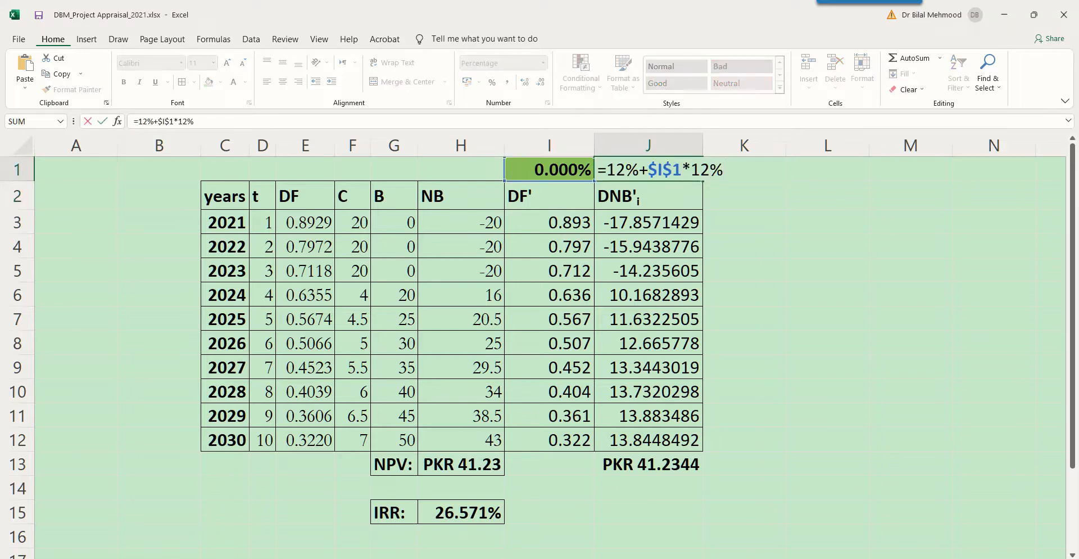
drag(649, 169, 724, 170)
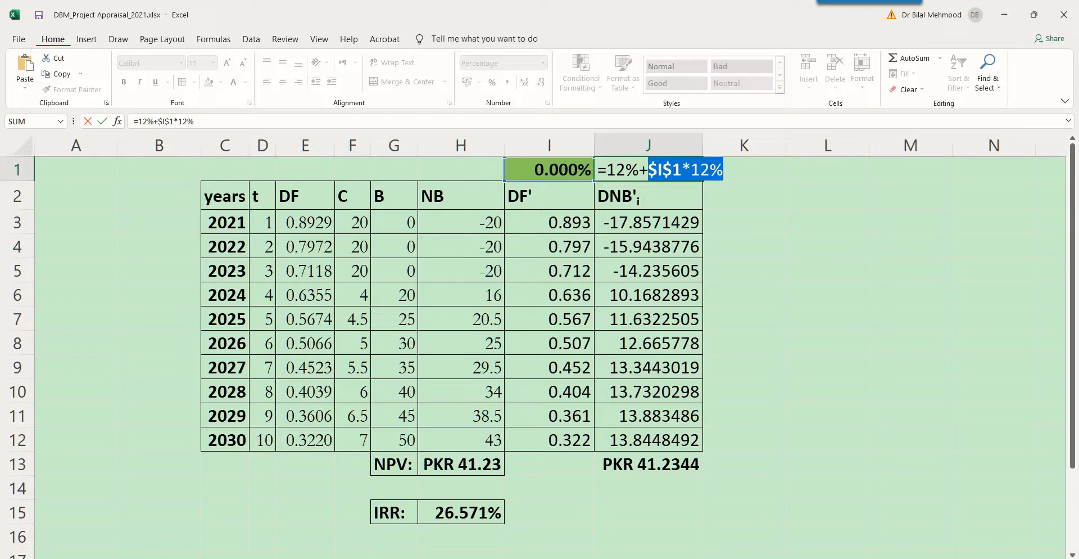
click(672, 169)
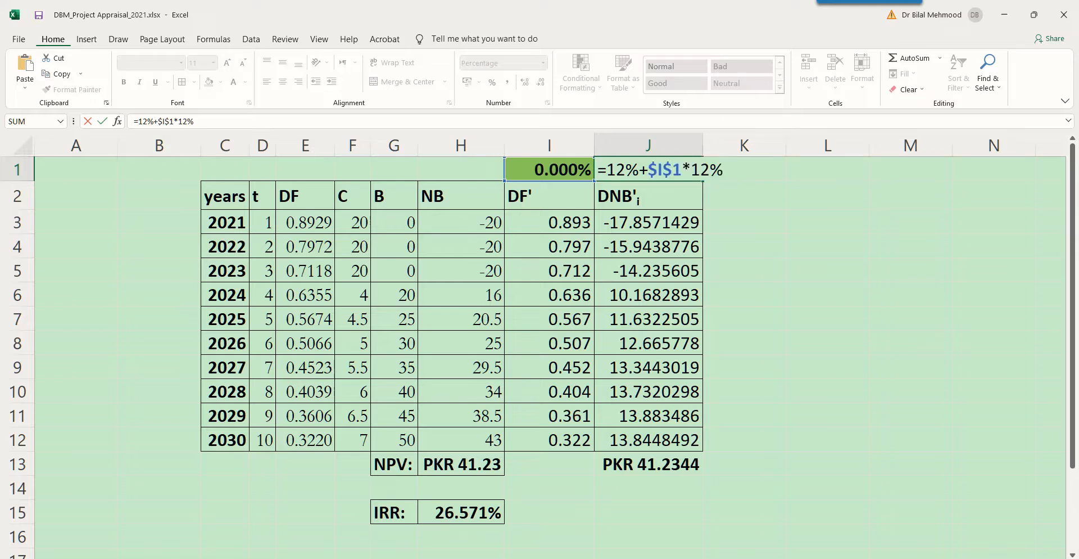
key(Escape)
click(549, 169)
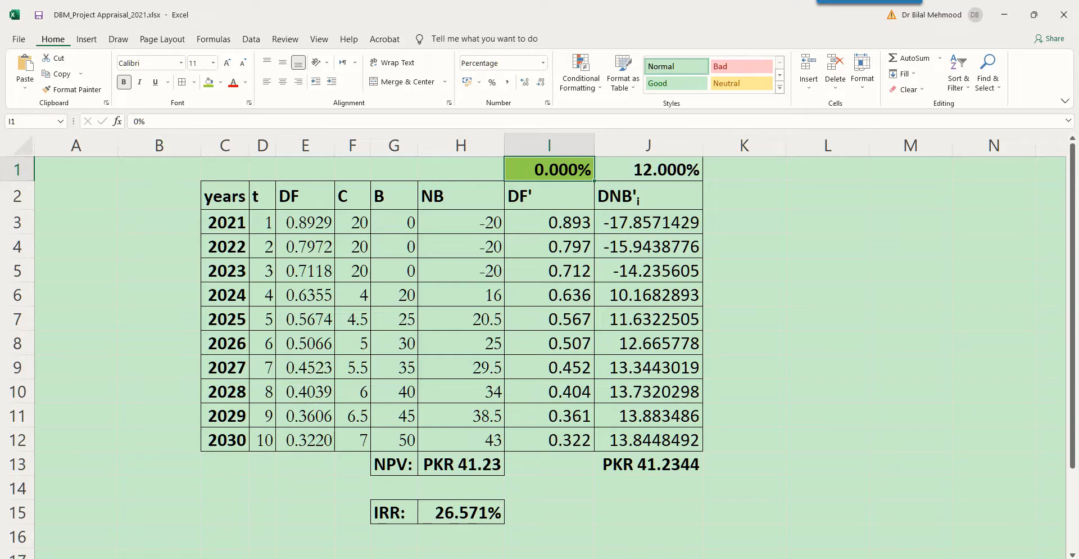
click(648, 464)
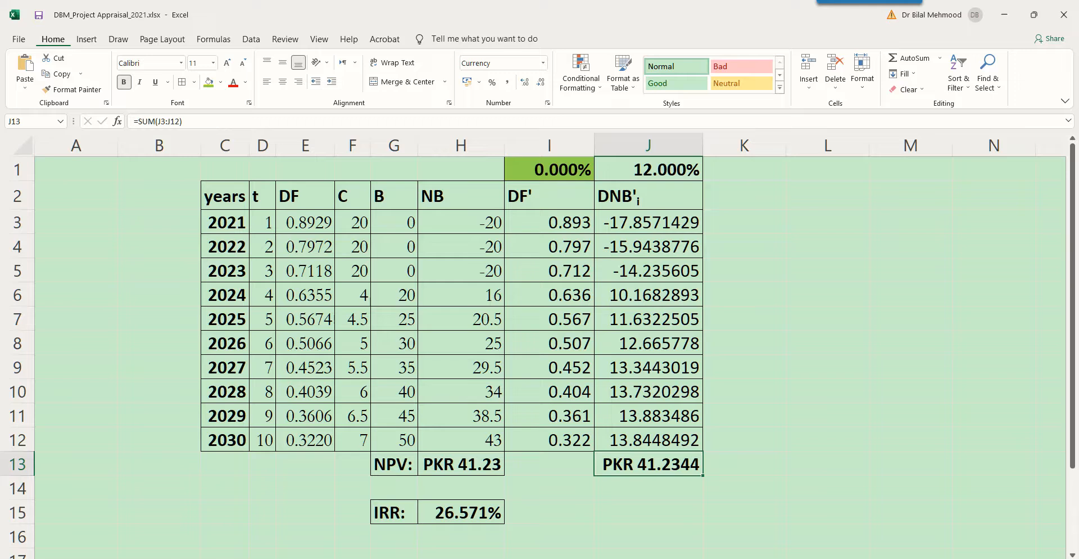
Set the percentage increase in I1 to 10% and check the recalculated sum in J13.
click(549, 170)
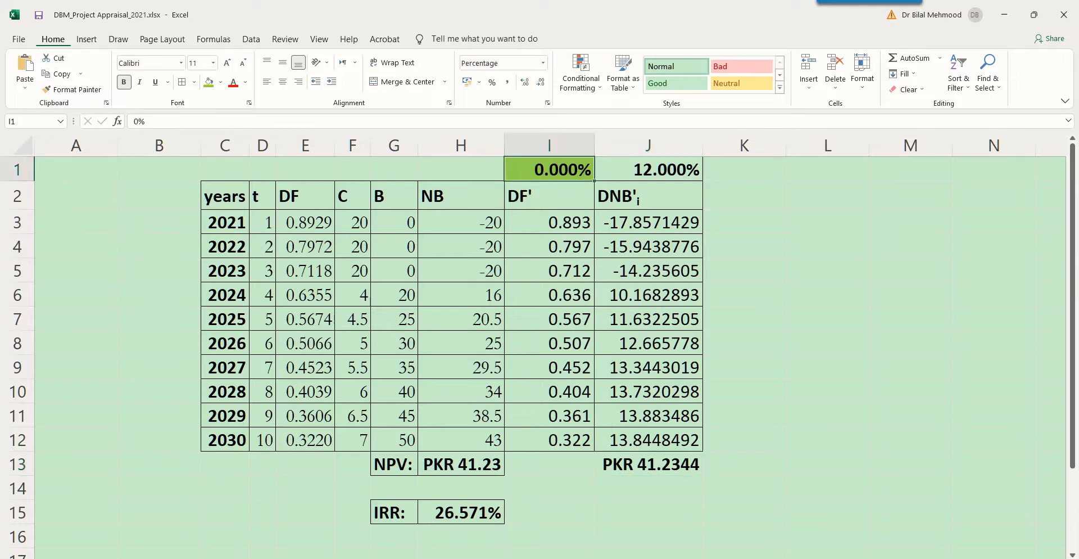
text(10)
key(Return)
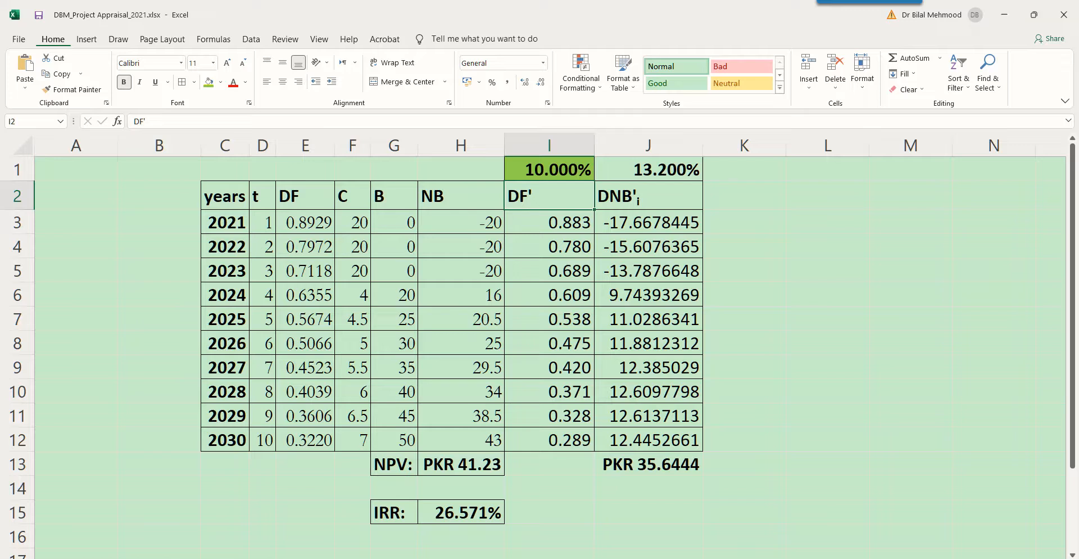
click(648, 464)
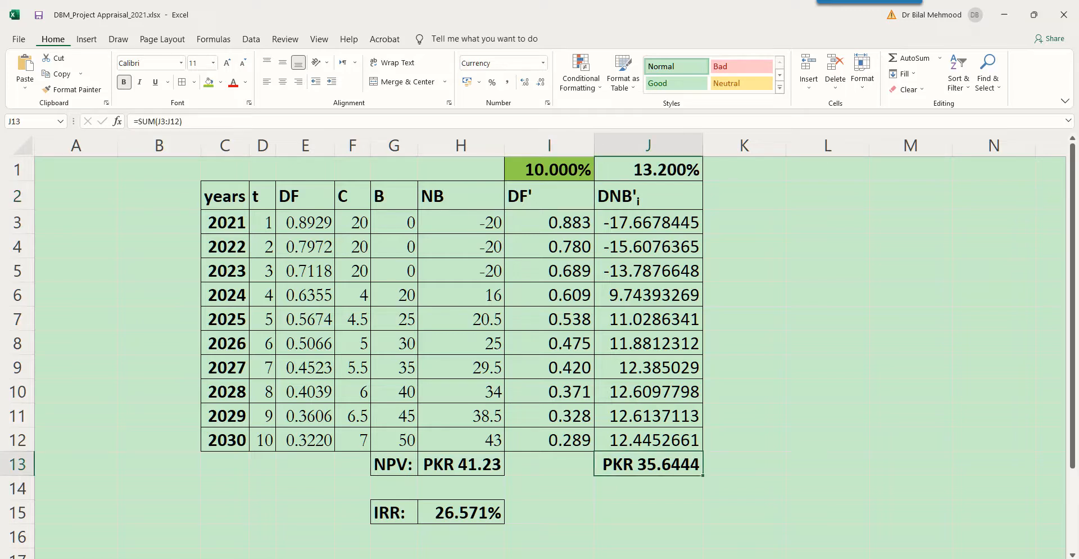
Set the percentage increase in I1 to 20% and check the recalculated sum in J13.
click(549, 169)
text(20)
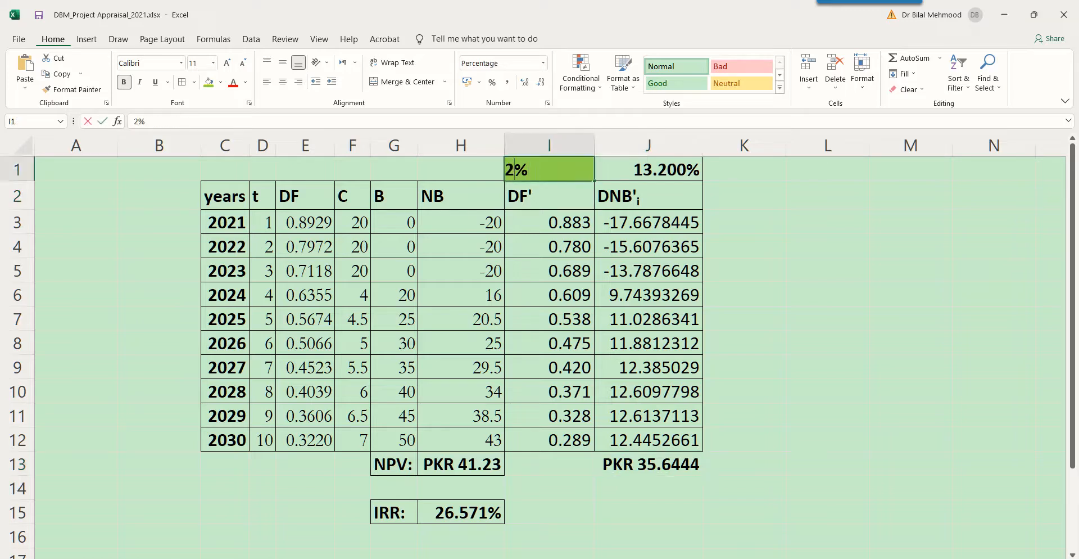
key(Return)
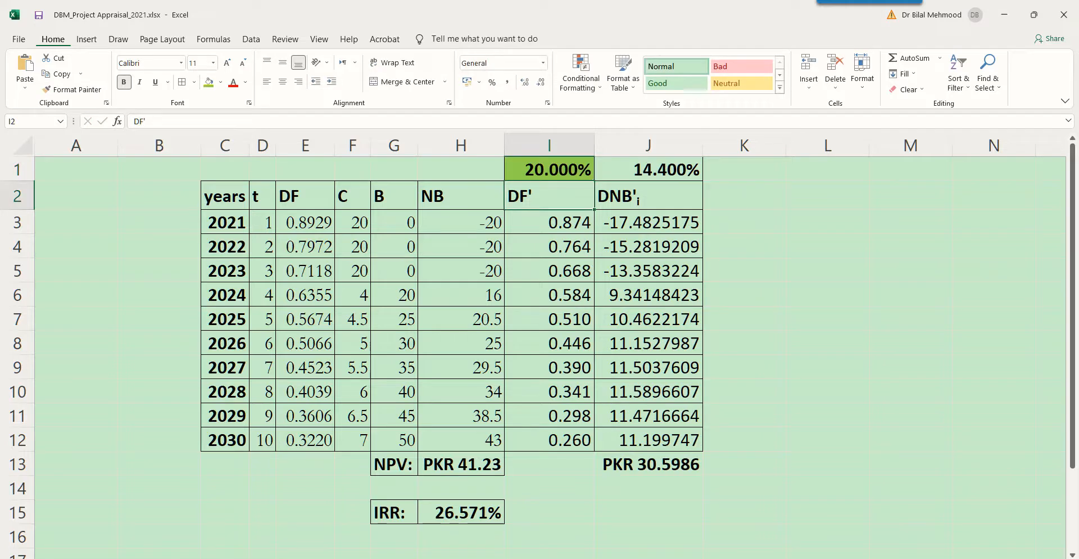
click(648, 464)
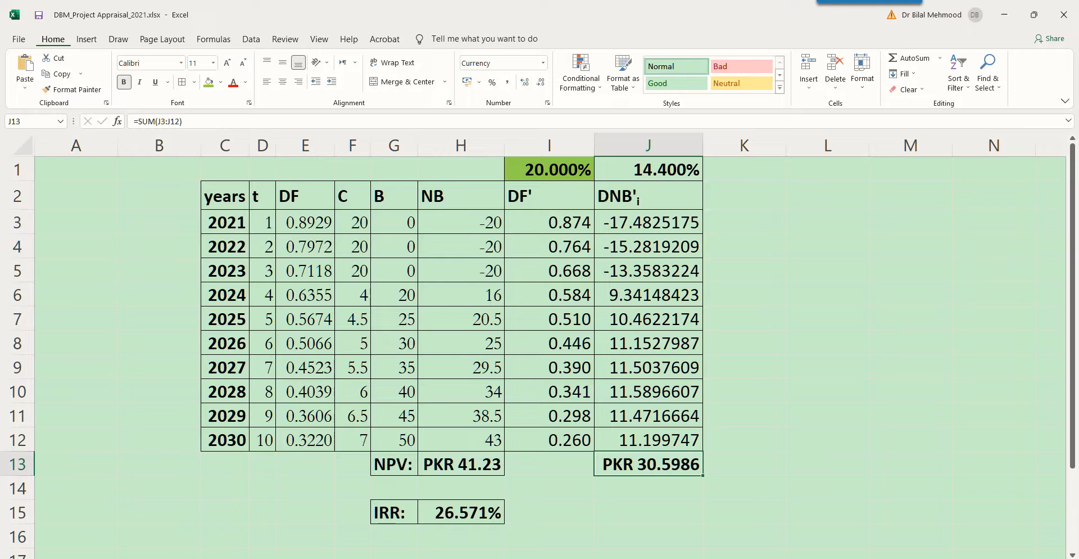
Examine the DF' heading in I2 and the $J$1 reference in the I3 formula, keeping both as they are.
click(549, 195)
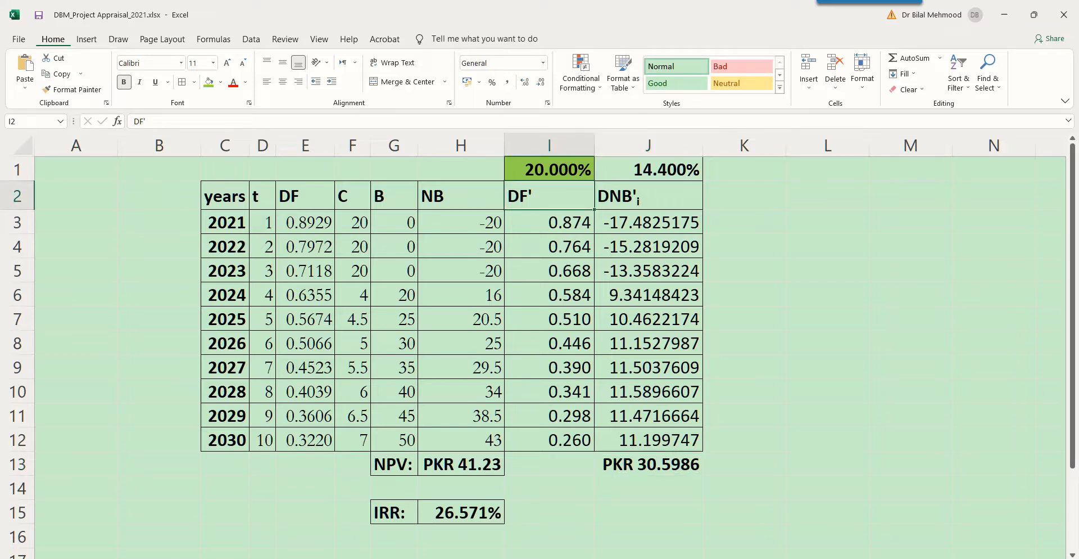
key(F2)
key(shift+Left)
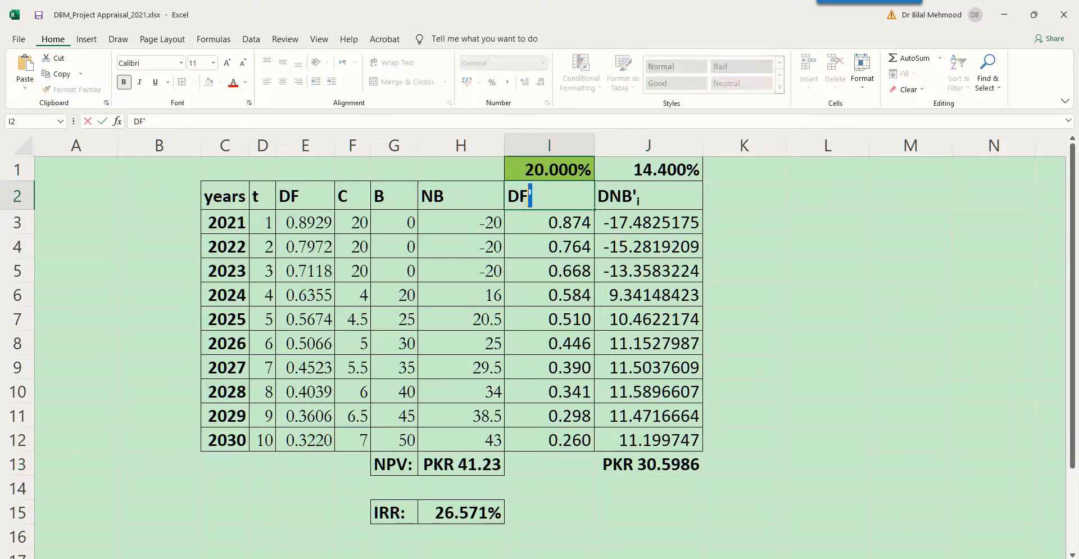
key(Escape)
key(Down)
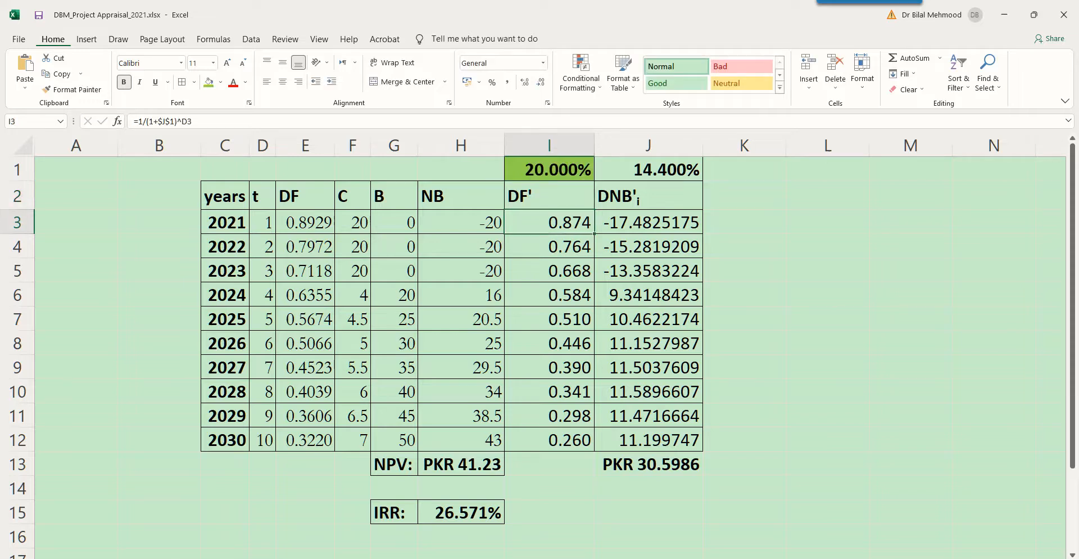
key(F2)
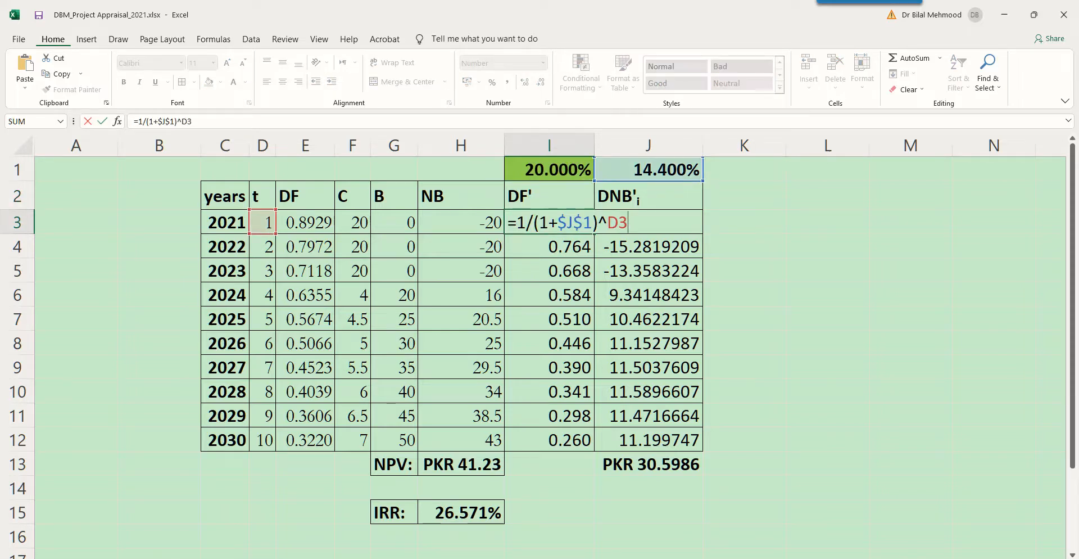
drag(557, 223, 593, 223)
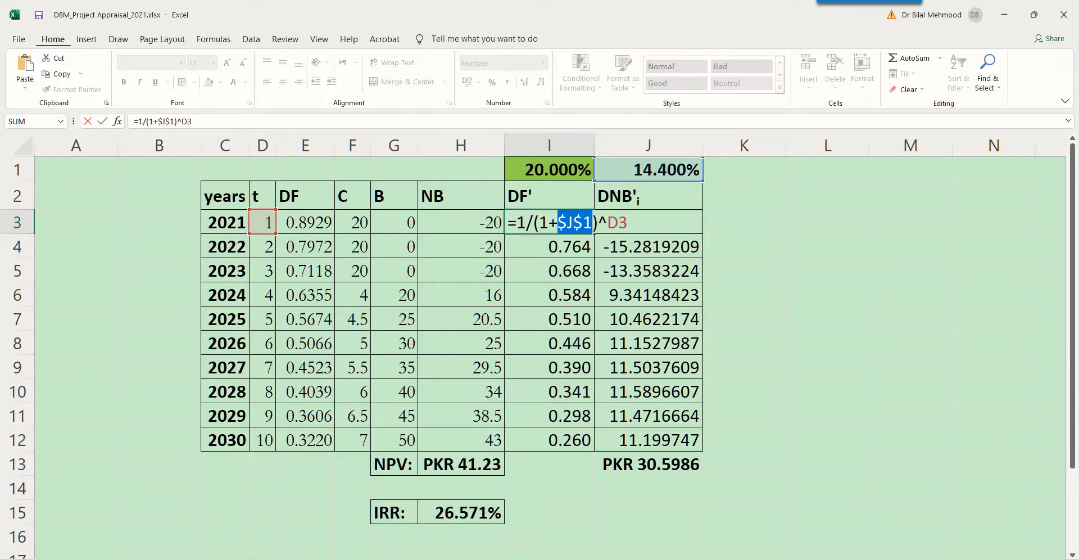
key(ctrl+Return)
Examine the rate in J1 and the discount factor formulas in I3, I12 and I7, checking the fixed $J$1 reference.
click(648, 169)
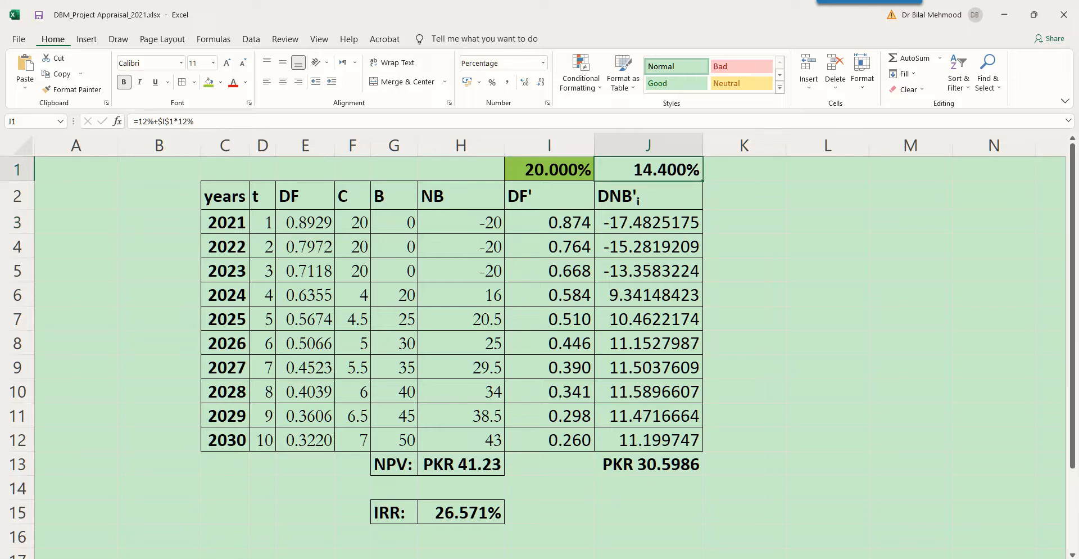
click(549, 222)
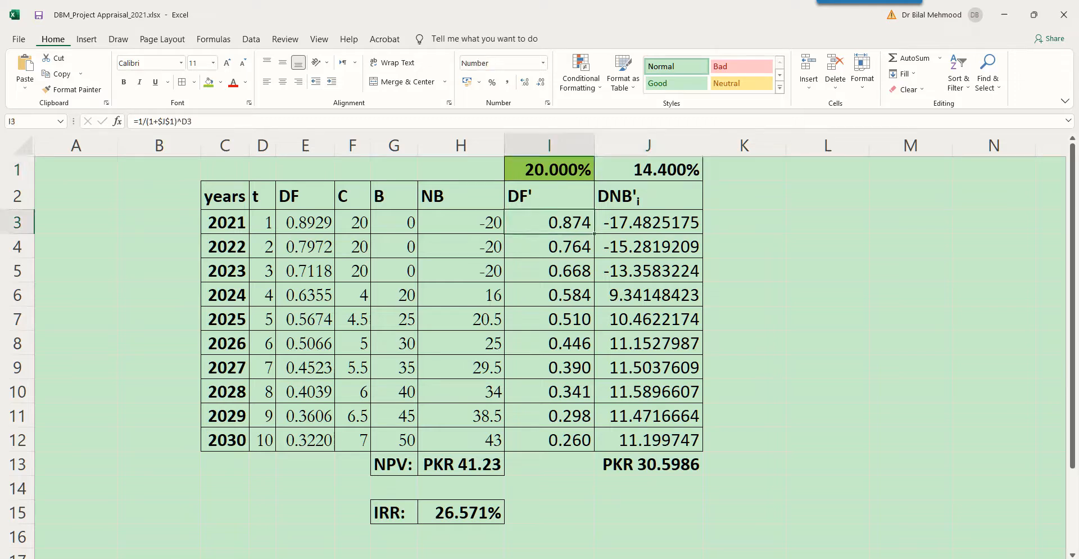
key(ctrl+Down)
key(F2)
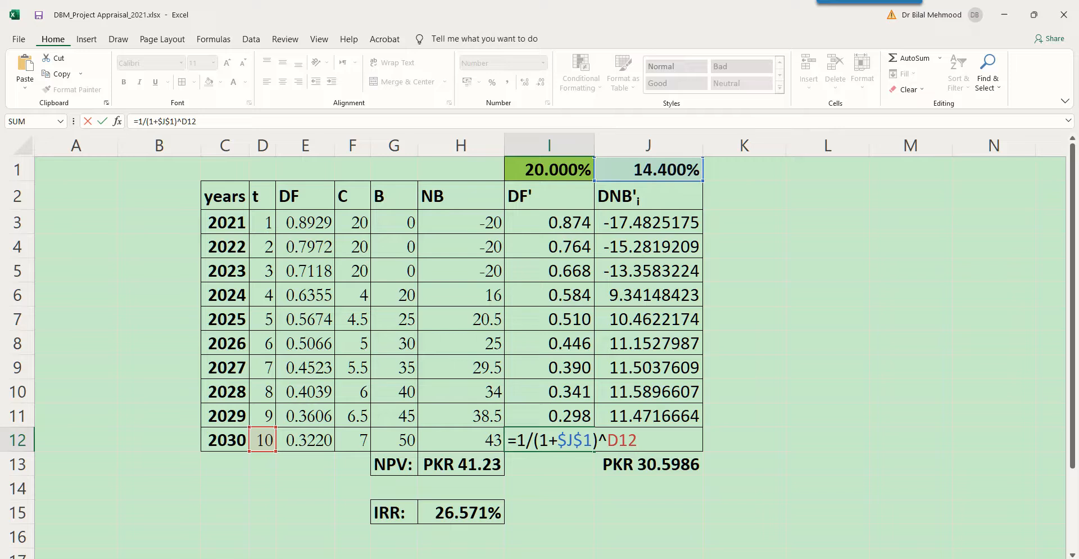
drag(557, 440, 593, 440)
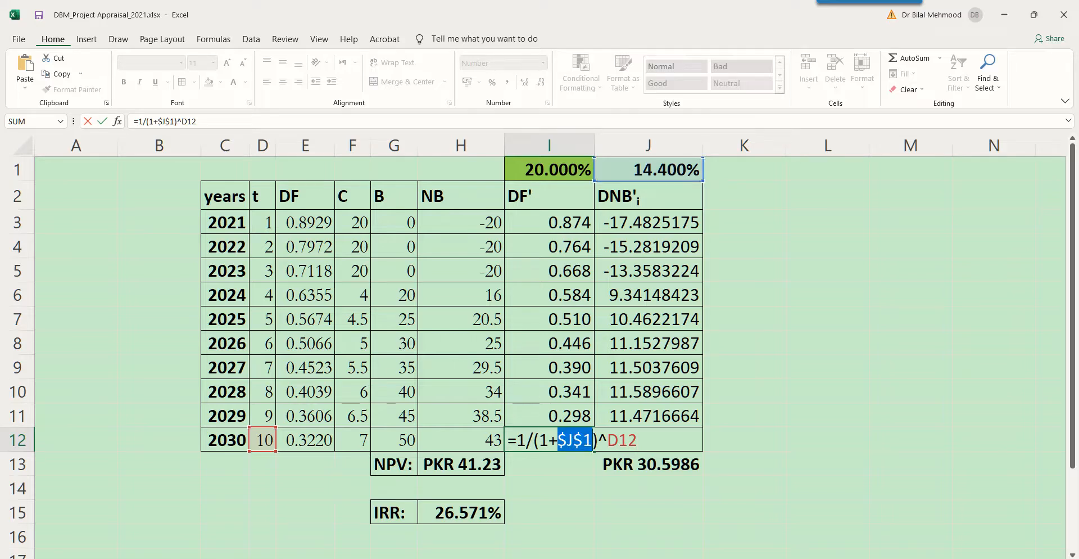
key(ctrl+Return)
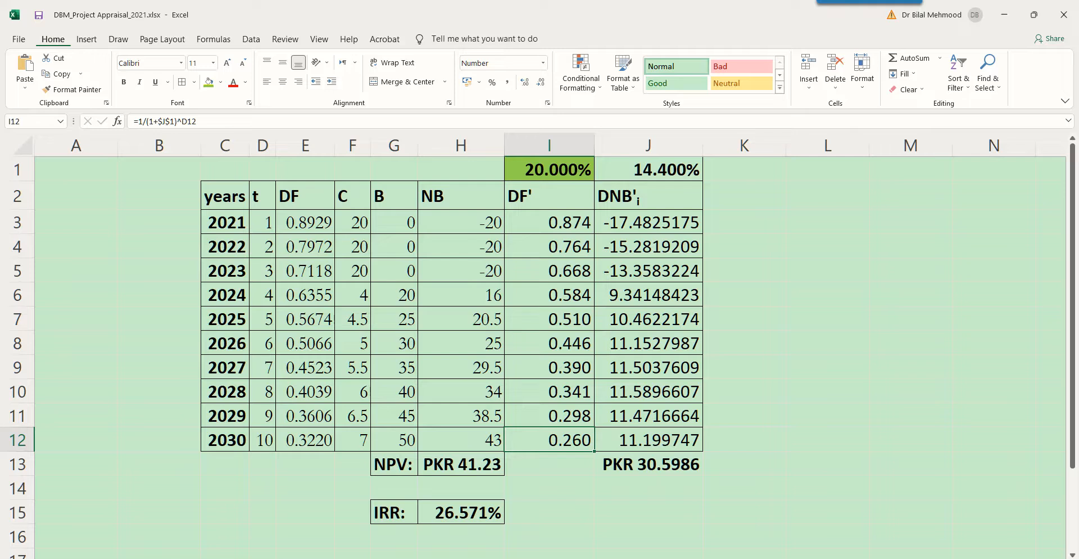
double_click(550, 319)
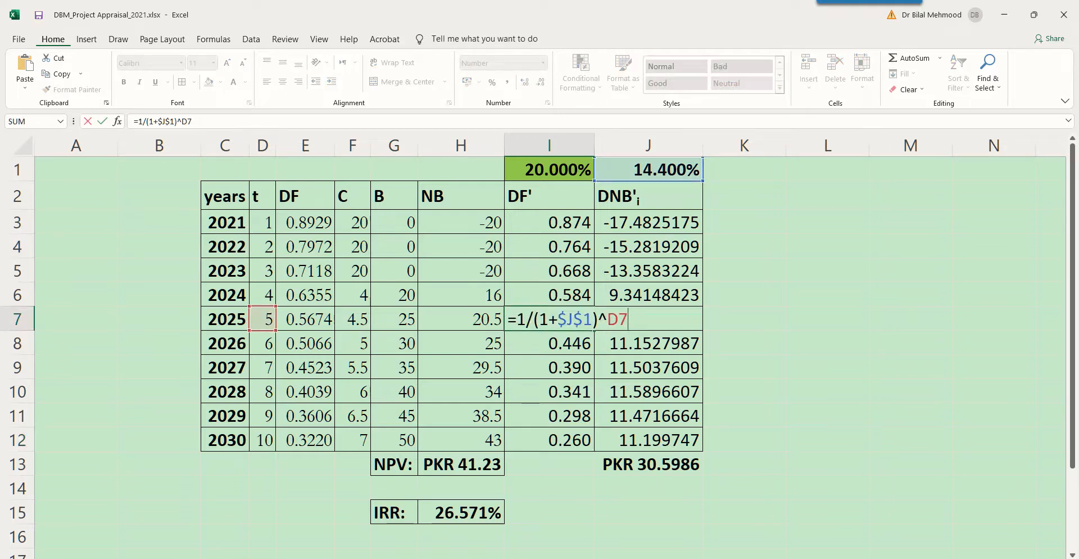
key(ctrl+Return)
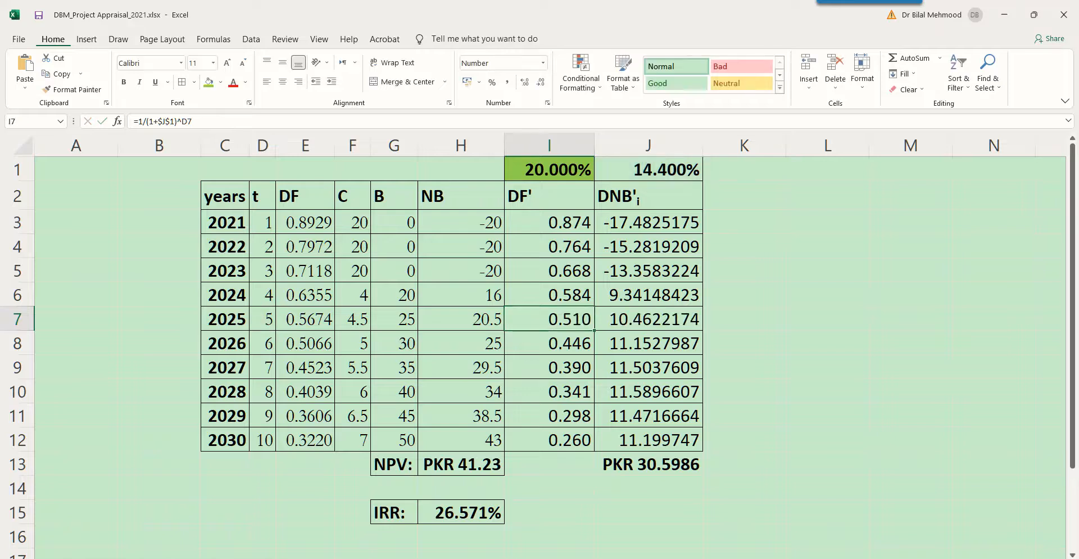
Set the percentage increase in I1 to 30%.
click(550, 169)
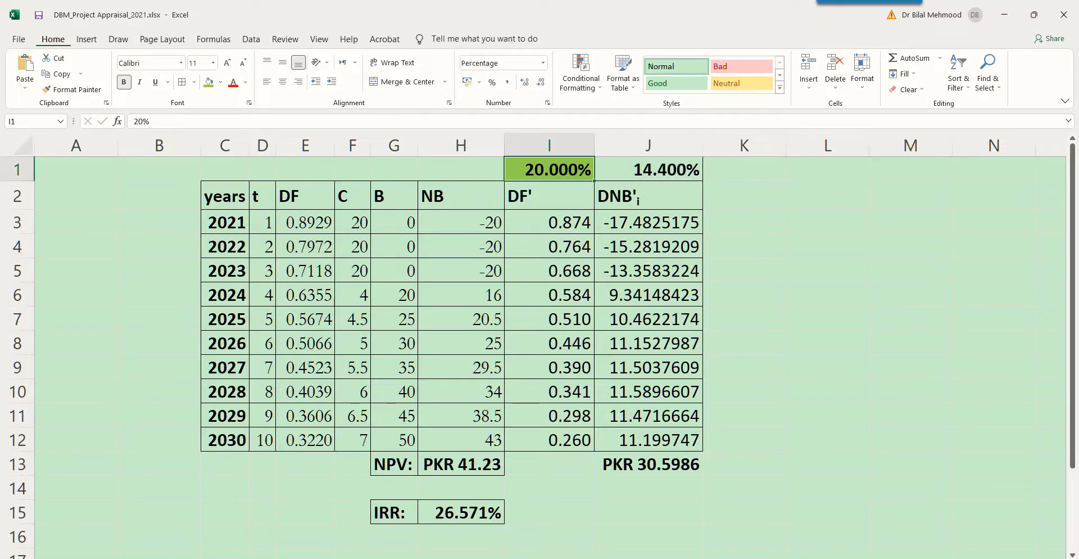
text(3)
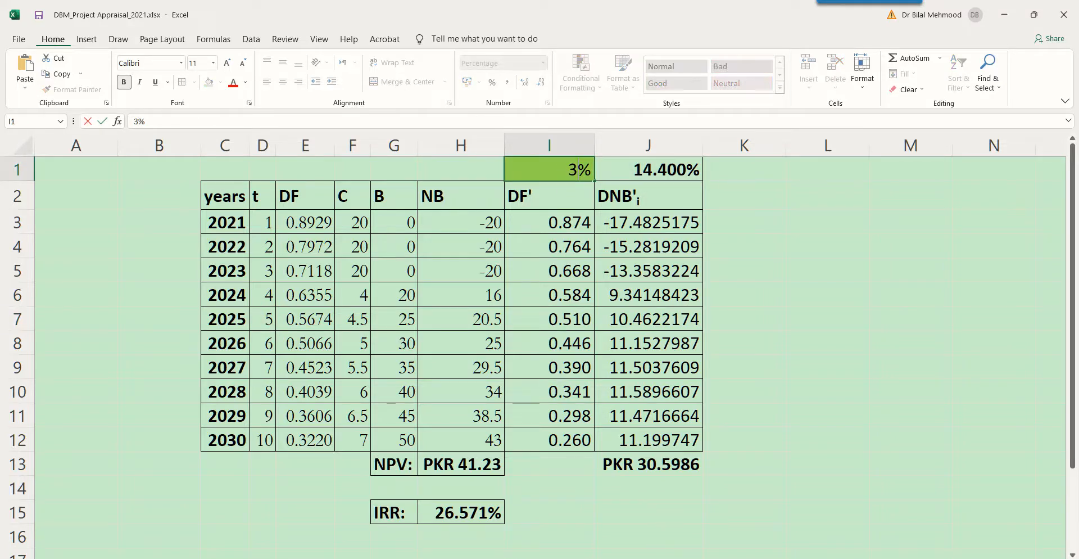
text(0)
key(Return)
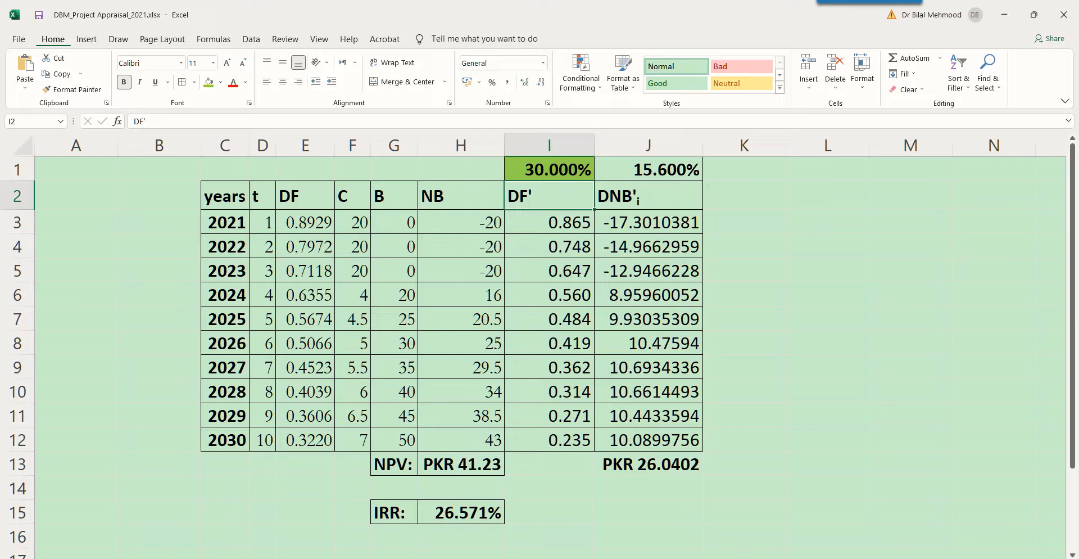
Examine the new rate in J1 and the discounted net benefit formula in J3, leaving both as they are.
click(648, 170)
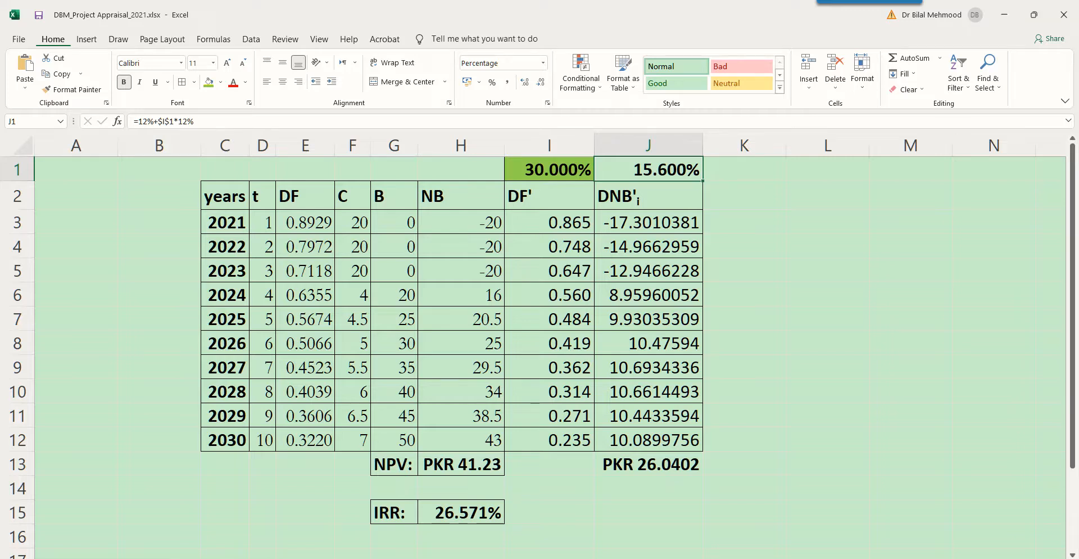
key(Down)
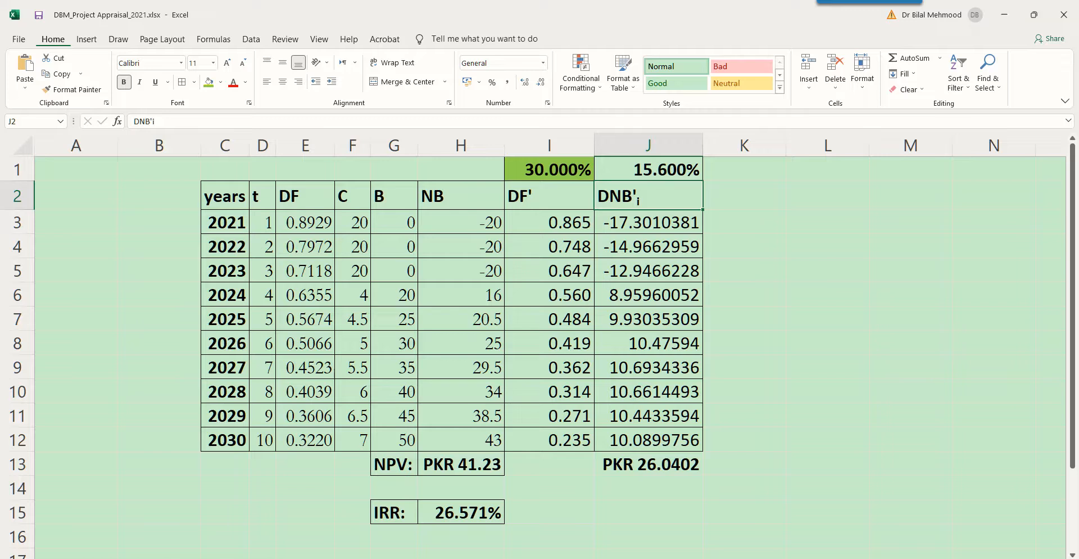
key(Down)
key(F2)
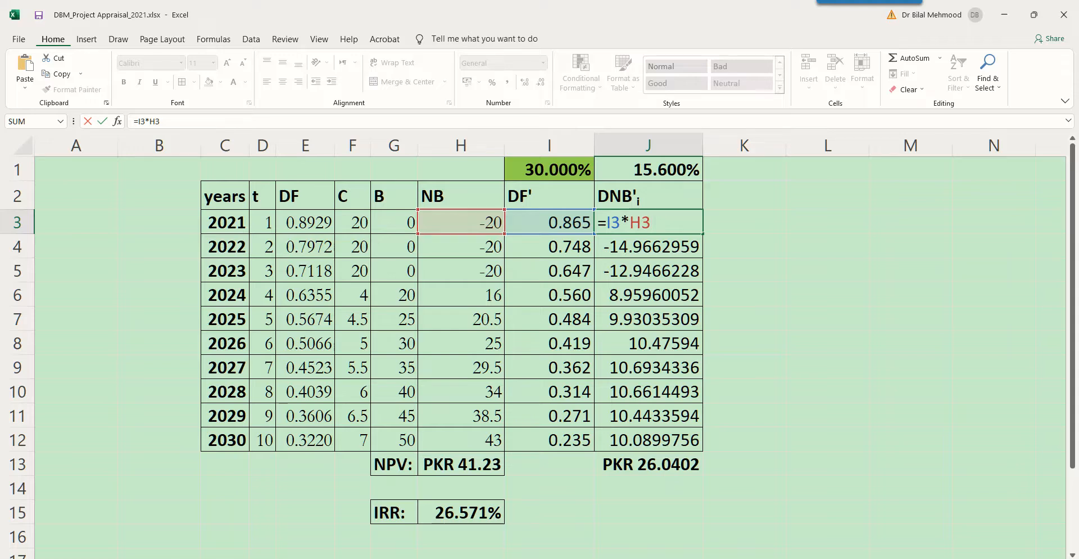
key(Escape)
Examine the discounted net benefit formulas in J11 and J12 and the SUM formula in J13.
double_click(675, 416)
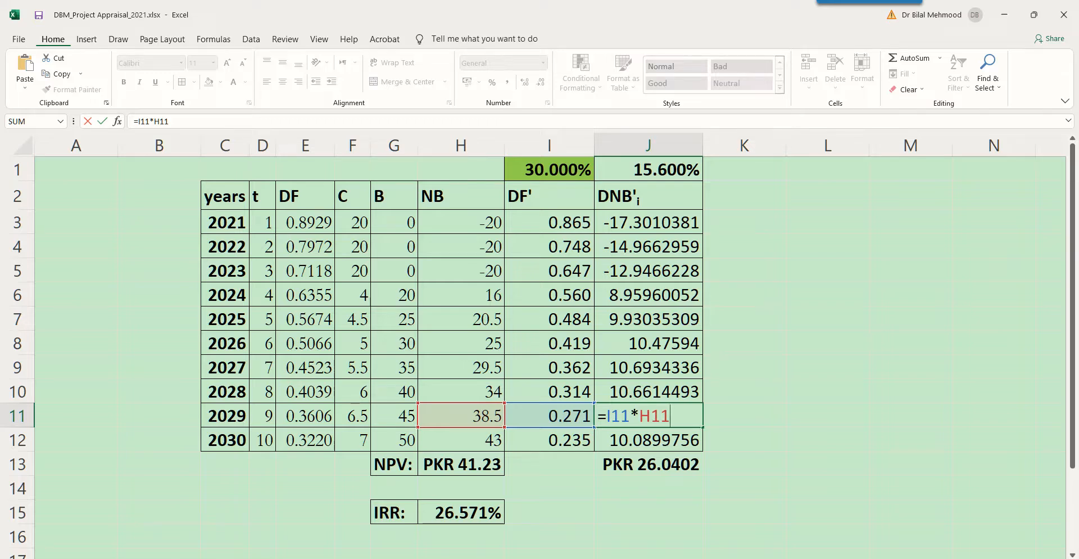
key(ctrl+Return)
key(Down)
key(F2)
key(ctrl+Return)
key(Down)
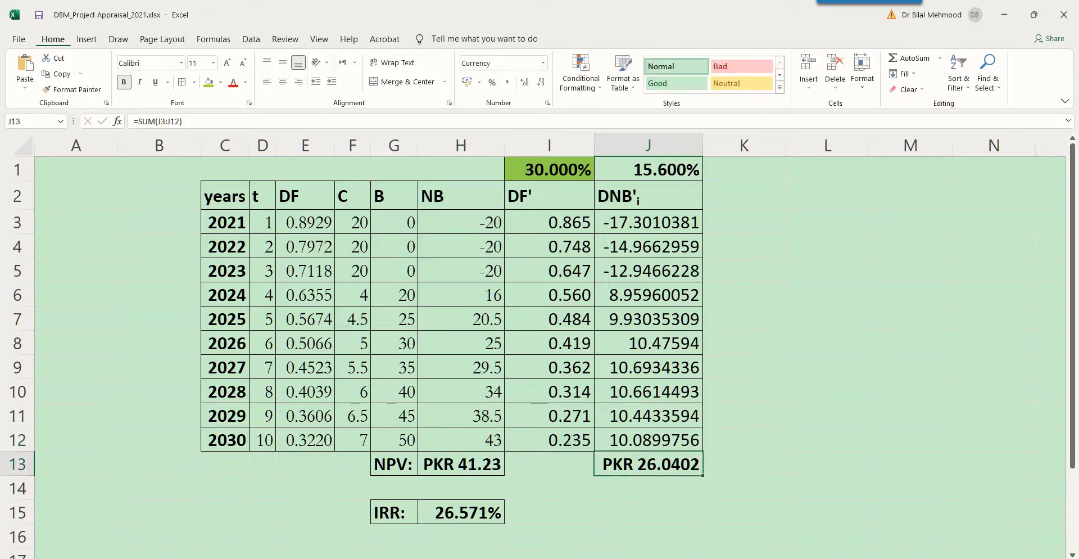
key(F2)
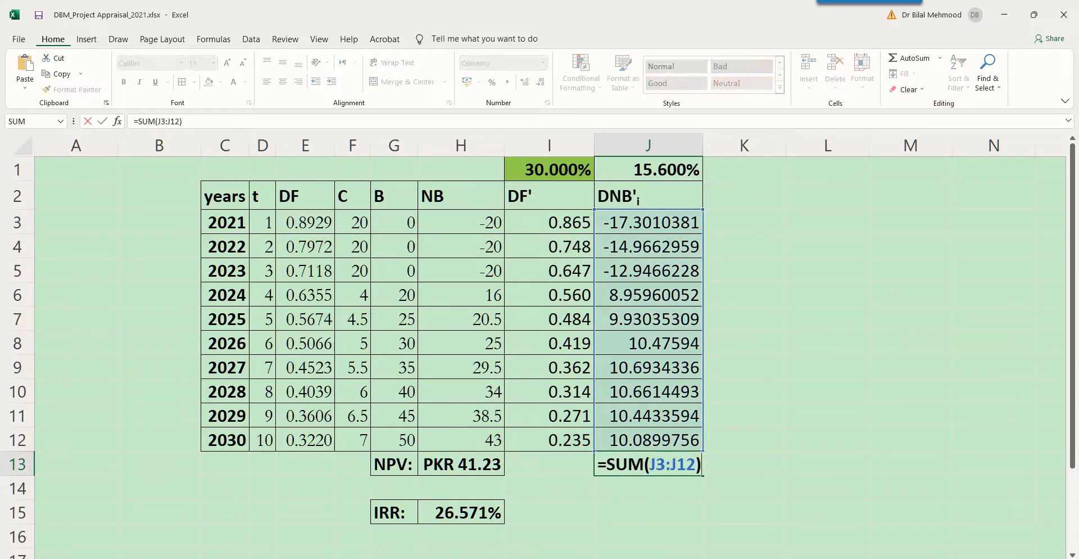
key(ctrl+Return)
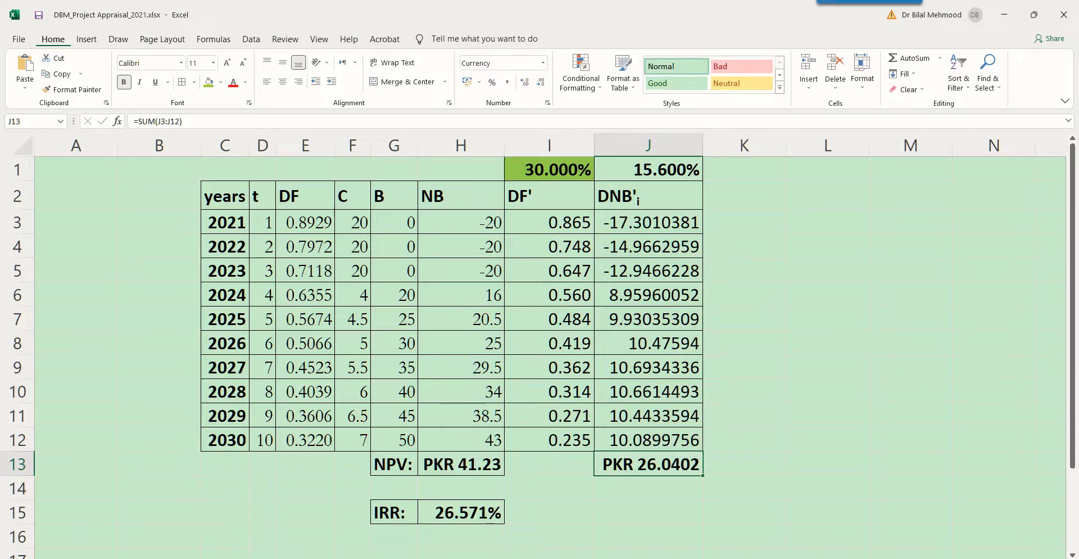
Set the percentage increase in I1 to 60% and check the recalculated sum in J13.
click(550, 169)
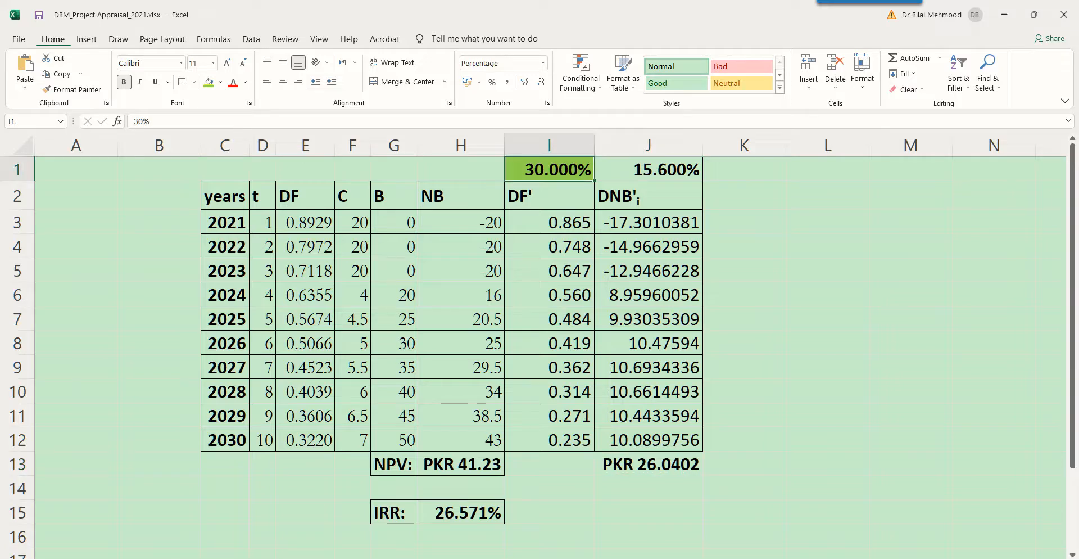
text(60)
key(Return)
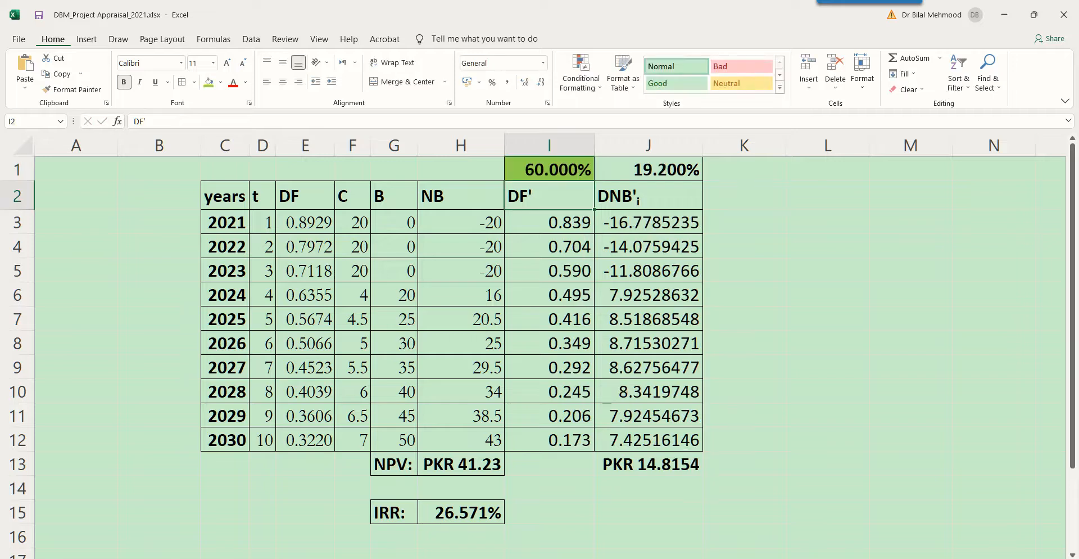
click(648, 464)
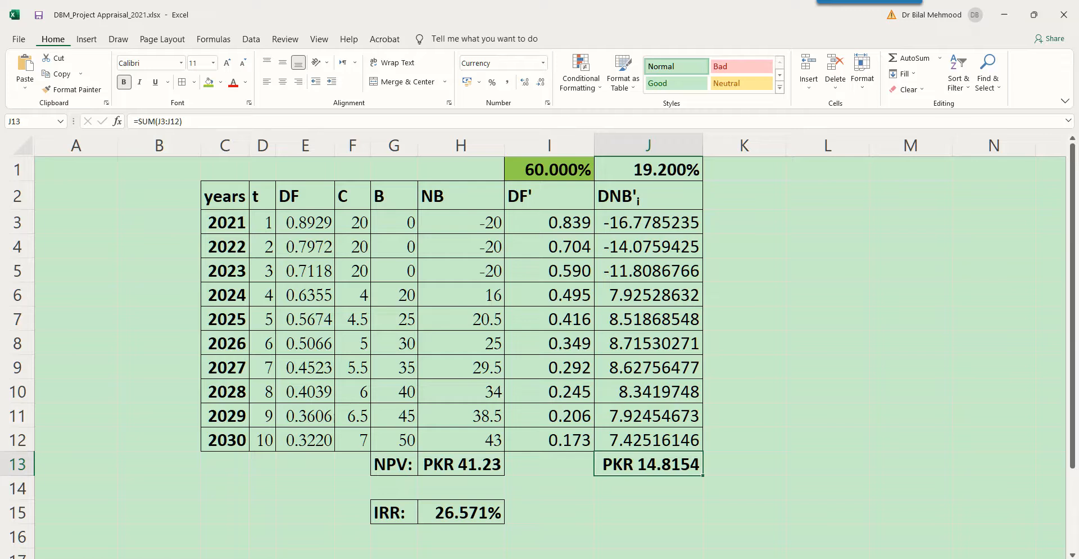
Set the percentage increase in I1 to 121.449% and check the resulting discount rate in J1.
click(549, 169)
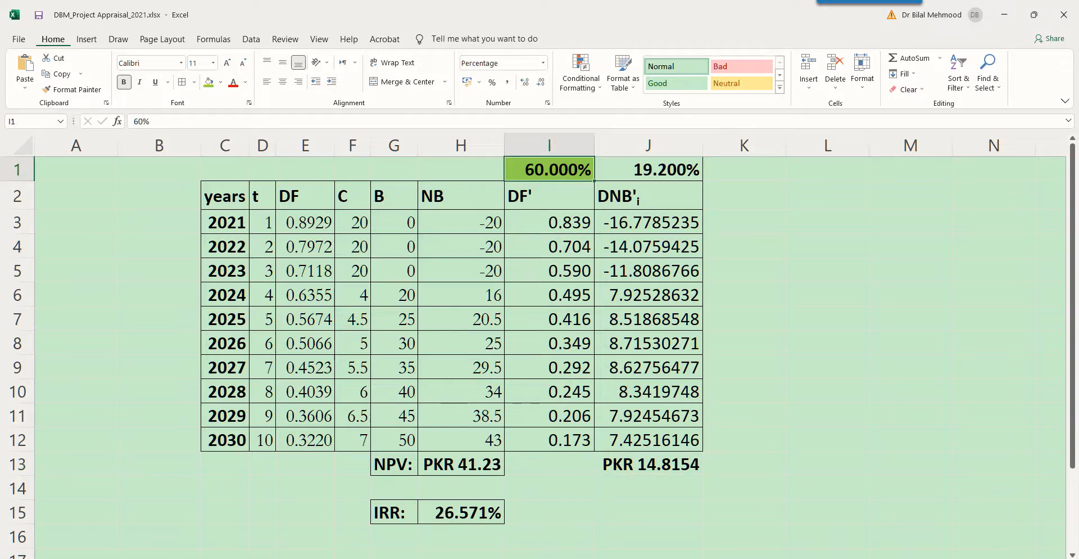
text(121.449)
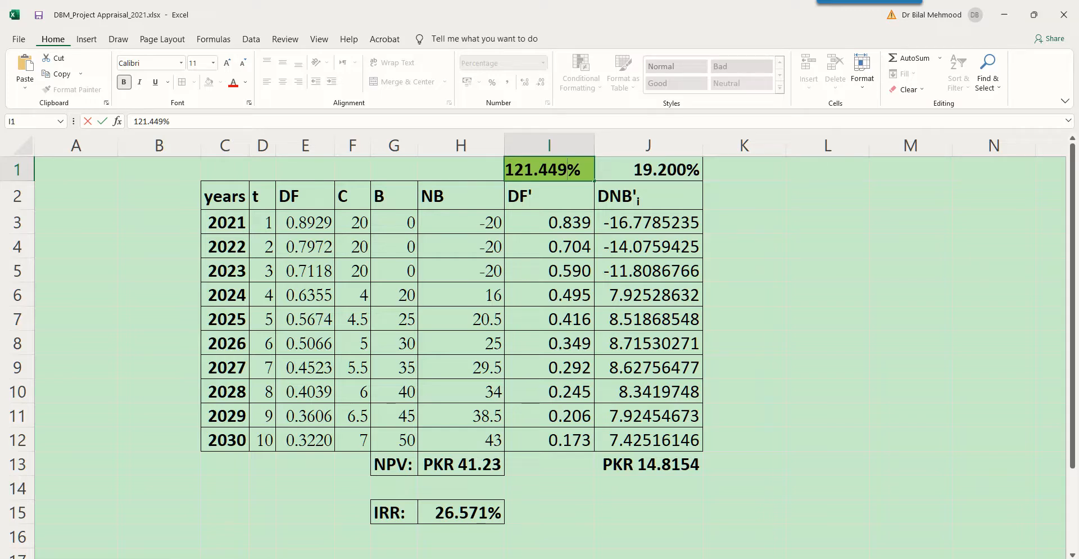
key(Tab)
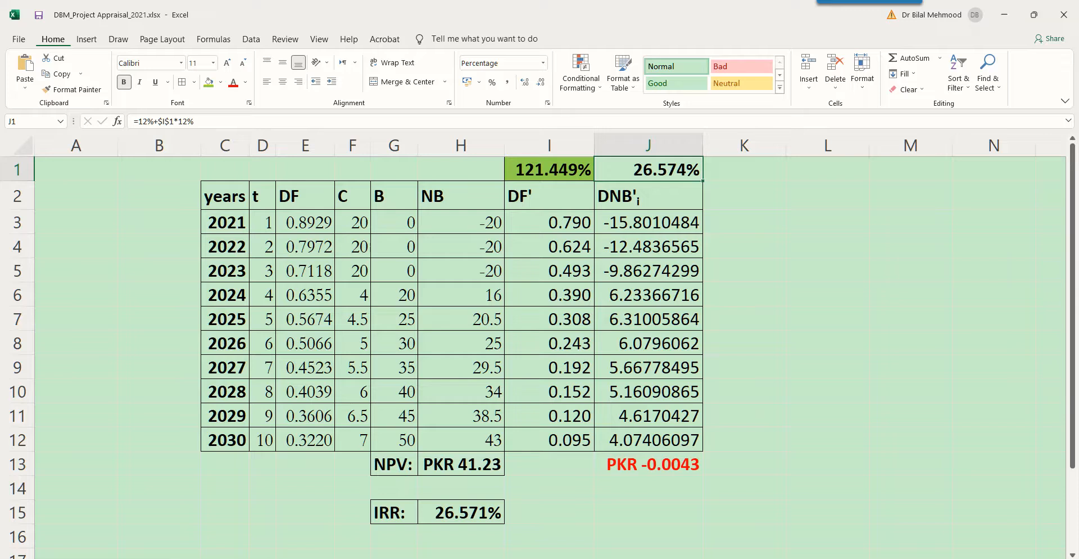
Review the recalculated DF' and DNB' columns, and compare the sum in J13 with the IRR in H15.
drag(549, 223, 549, 440)
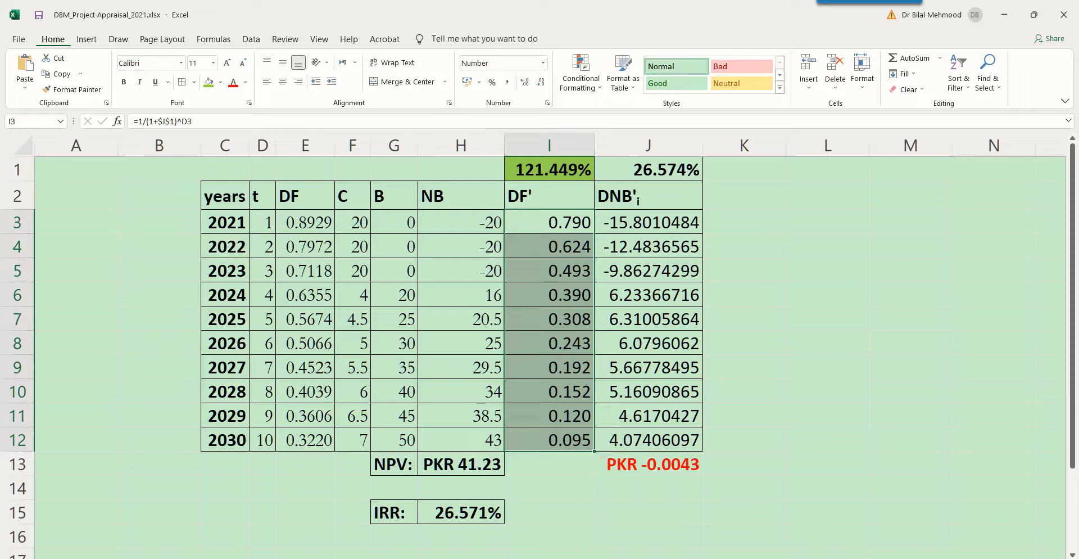
drag(648, 223, 648, 440)
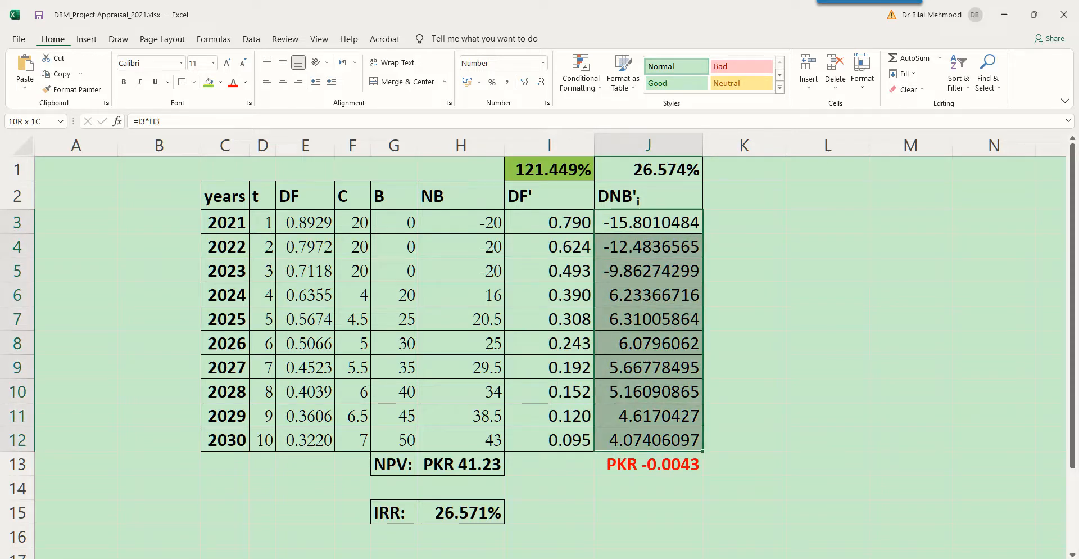
drag(648, 440, 648, 440)
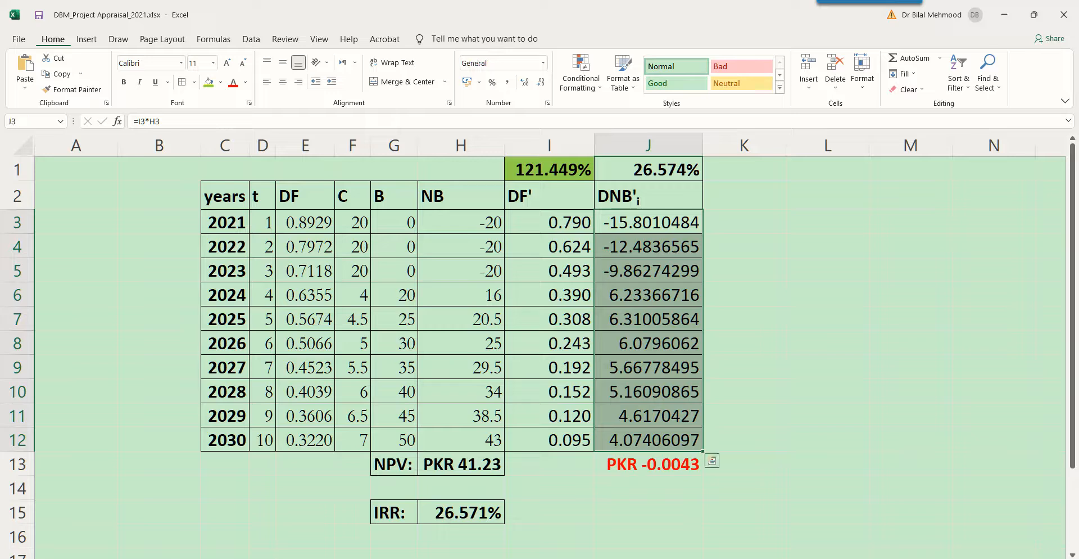
click(648, 465)
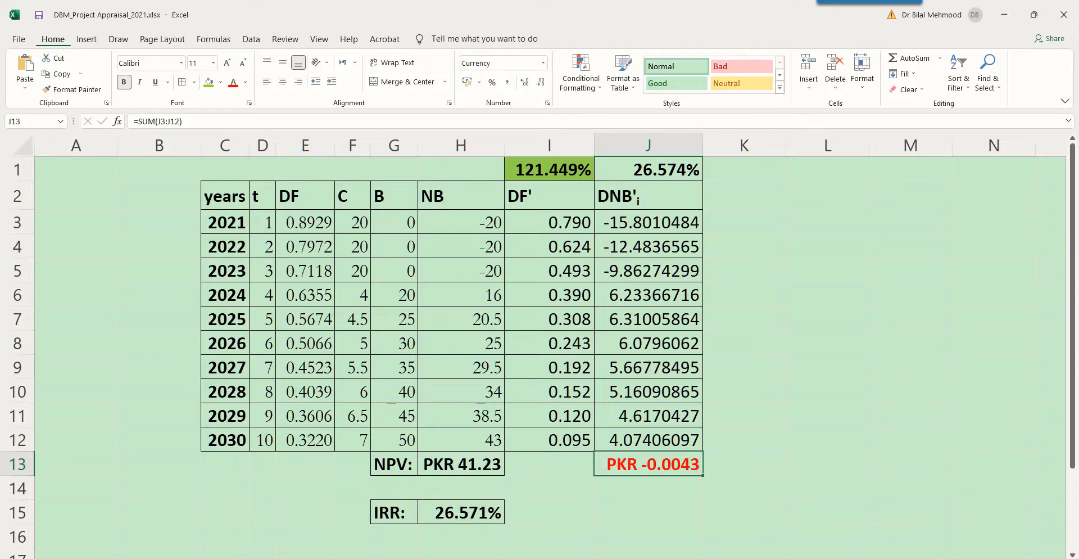
click(461, 512)
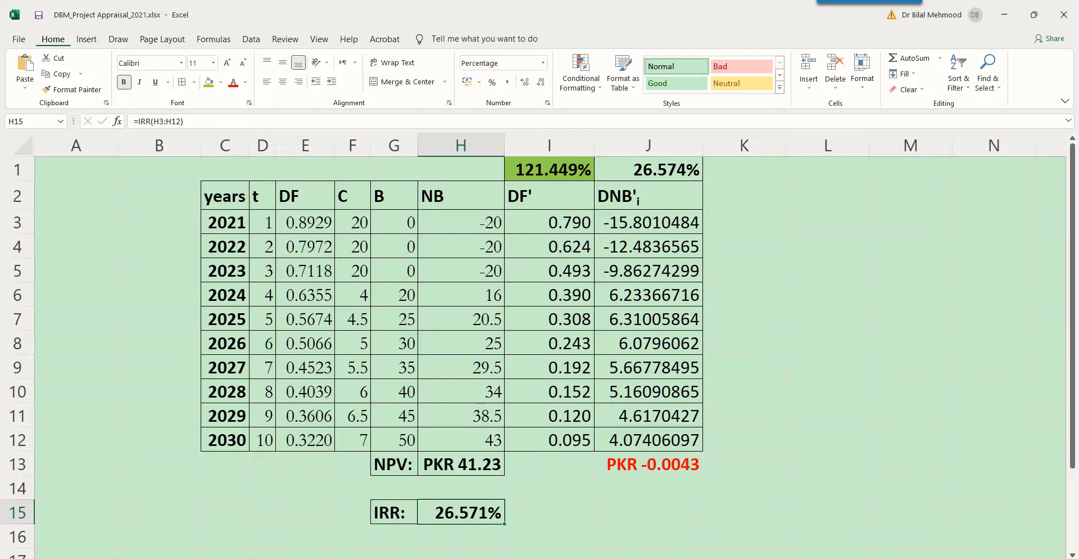
Set the percentage increase in I1 to 121.448%.
click(549, 170)
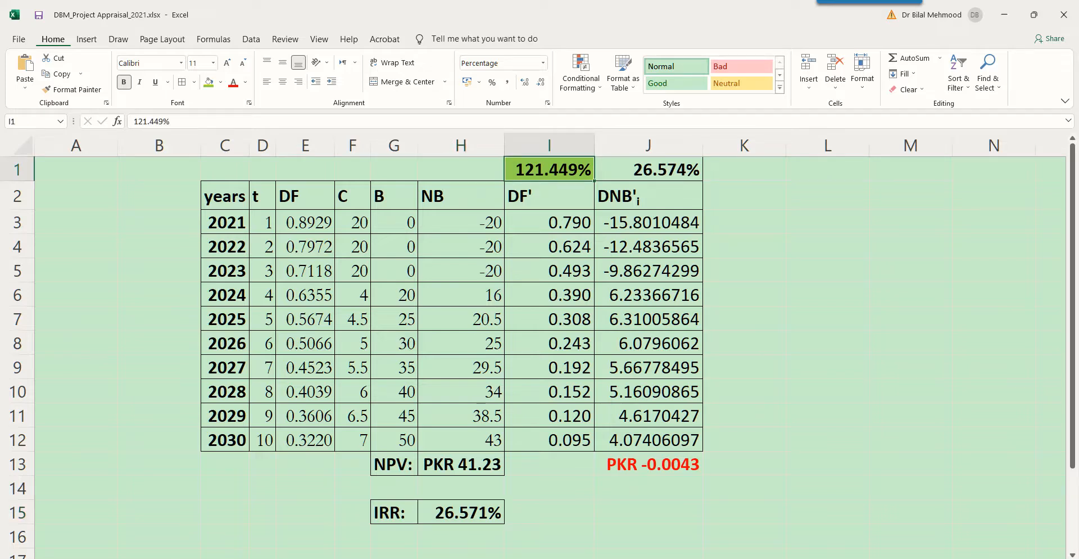
key(F2)
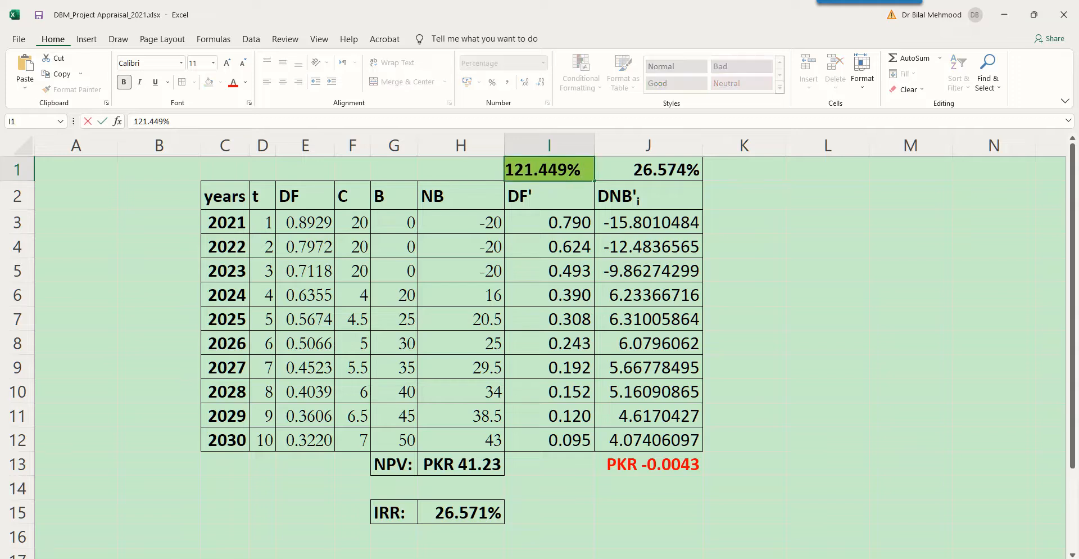
key(shift+Right)
text(8)
key(Return)
Lower the percentage increase in I1 to 121.445%.
key(Up)
key(F2)
key(Left)
key(Left)
key(shift+Right)
text(5)
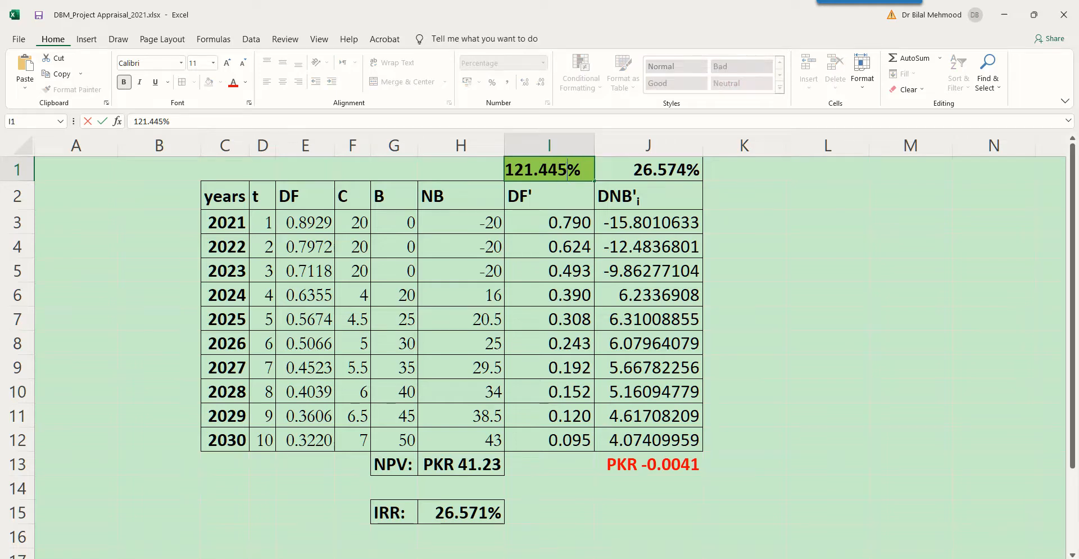
key(Return)
Shorten the percentage increase in I1 to 121.44%.
key(Up)
key(F2)
key(Left)
key(Left)
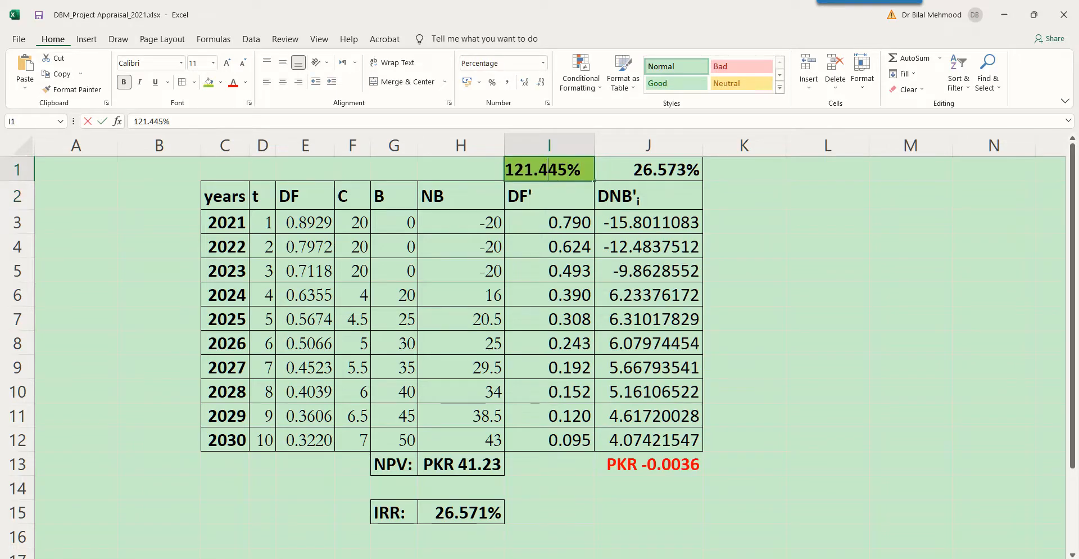
key(Delete)
key(Return)
Set the percentage increase in I1 to 121.435%.
key(Up)
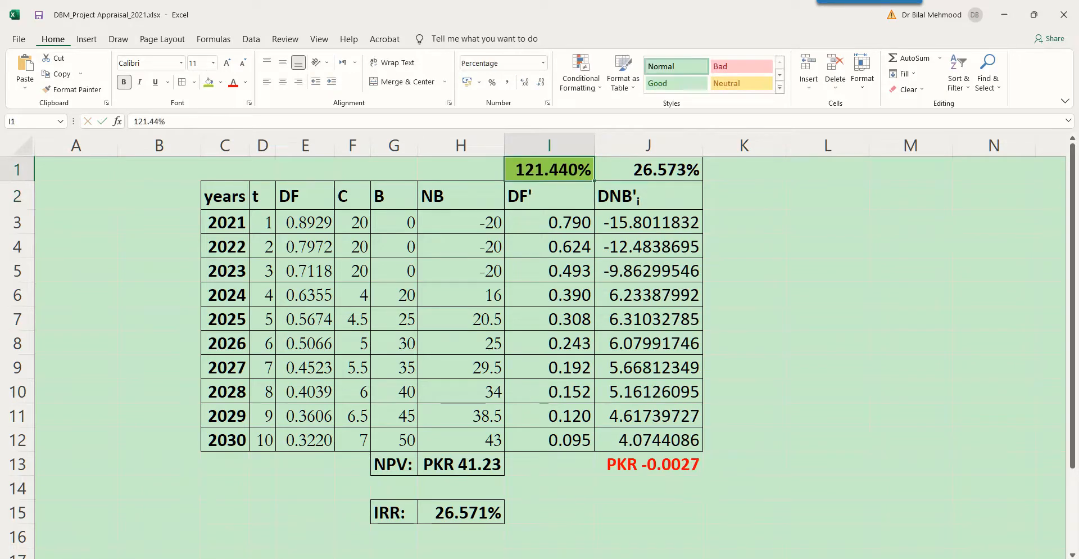
key(F2)
key(Left)
key(Left)
key(shift+Right)
text(35)
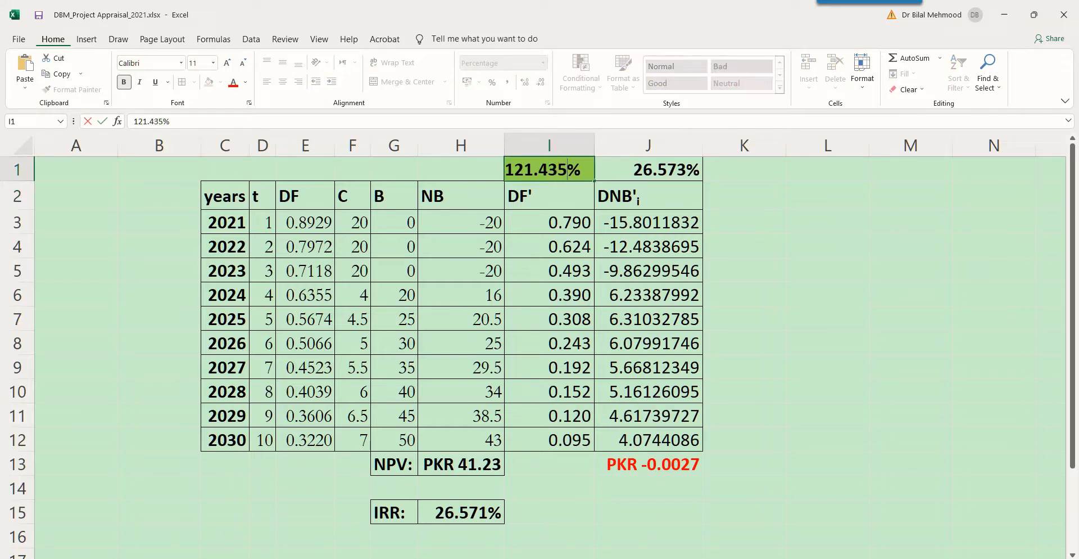
key(Return)
Lower the percentage increase in I1 to 121.431%.
key(Up)
key(F2)
key(Left)
key(Left)
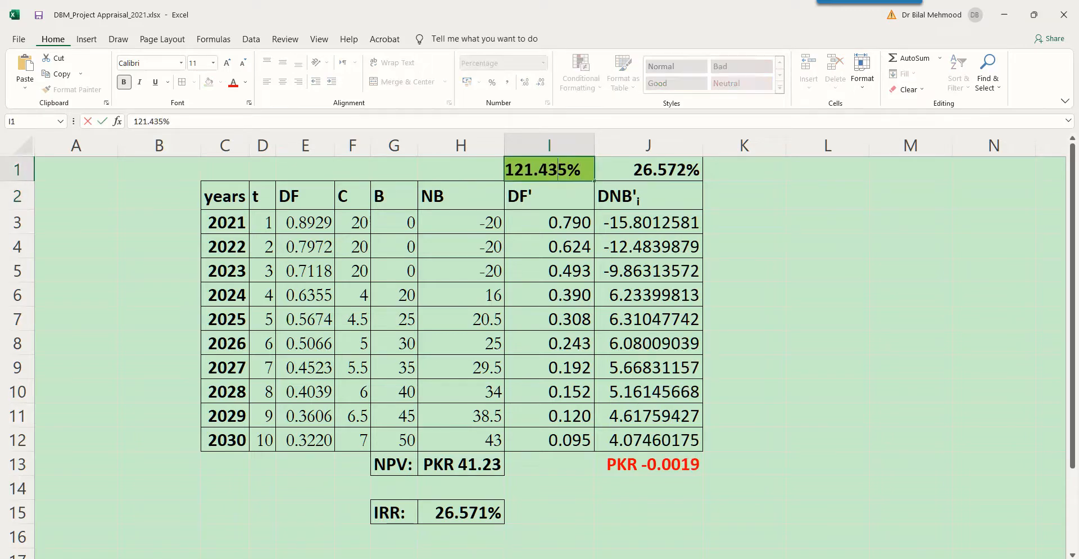
key(shift+Right)
key(Right)
key(shift+Right)
text(1)
key(Return)
Change the last two digits of the percentage increase in I1 so it reads 121.425%.
key(Up)
key(F2)
key(Left)
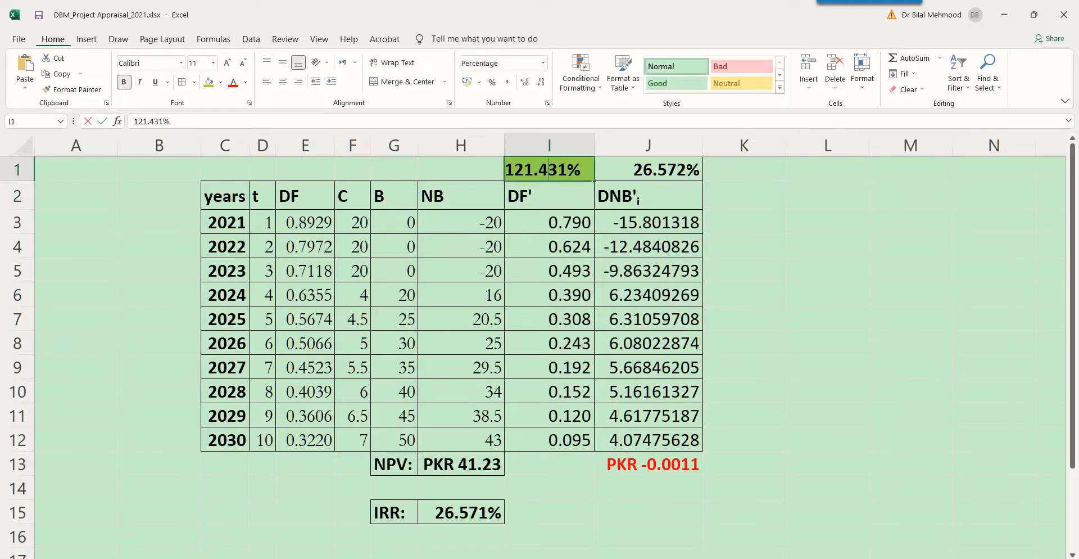
key(shift+Right)
key(shift+Right)
text(25)
key(Return)
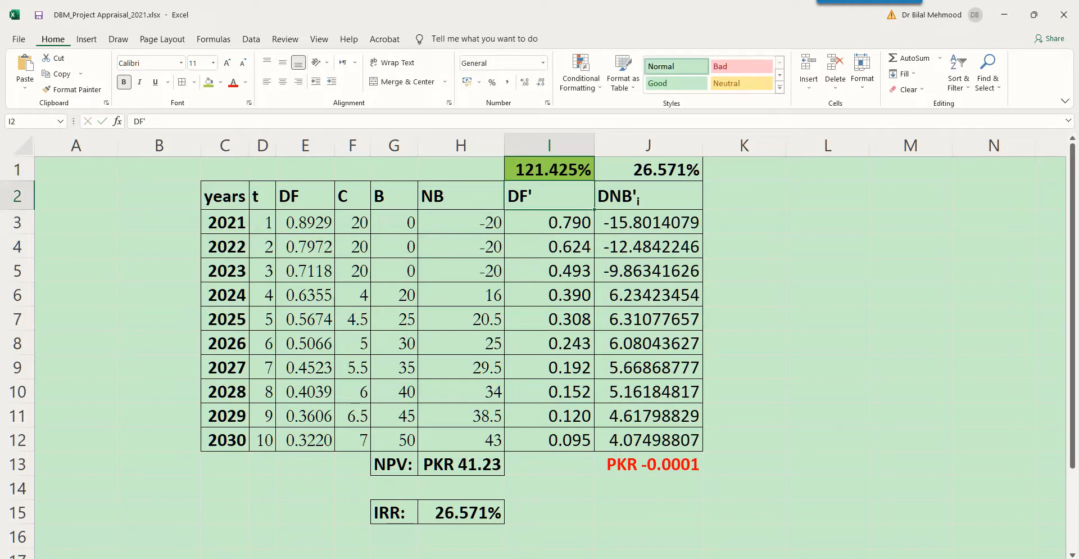
Reduce the percentage increase in I1 to 121.421%.
key(Up)
key(F2)
key(Left)
key(shift+Left)
text(1)
key(Return)
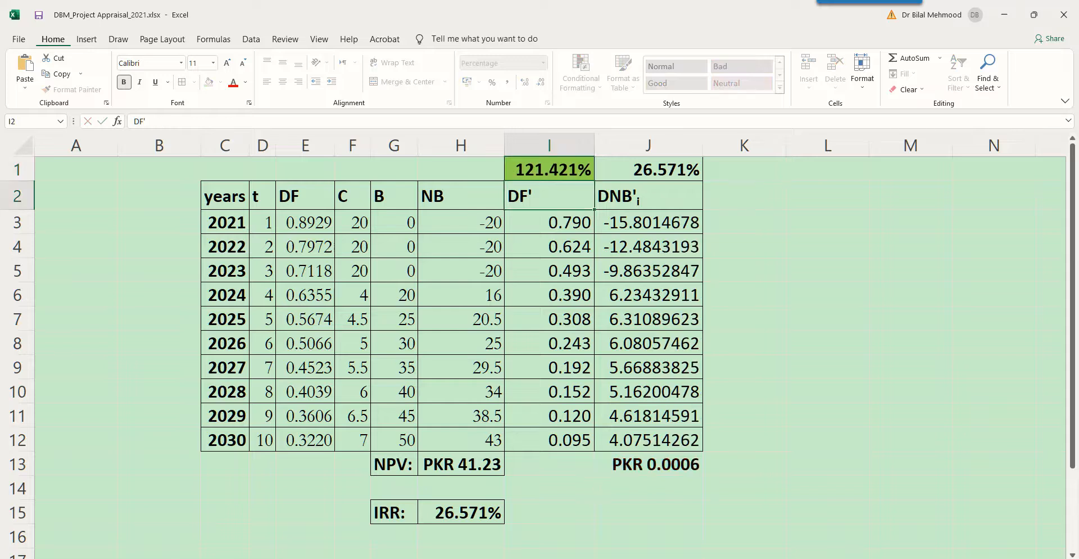
Raise the percentage increase in I1 to 121.422%.
key(Up)
key(F2)
key(shift+Right)
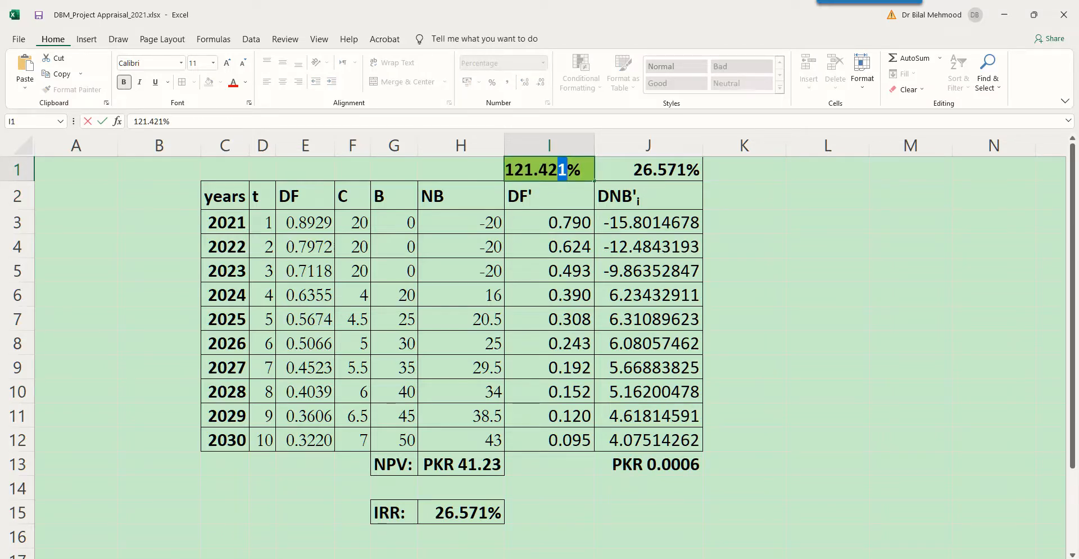
text(2)
key(Return)
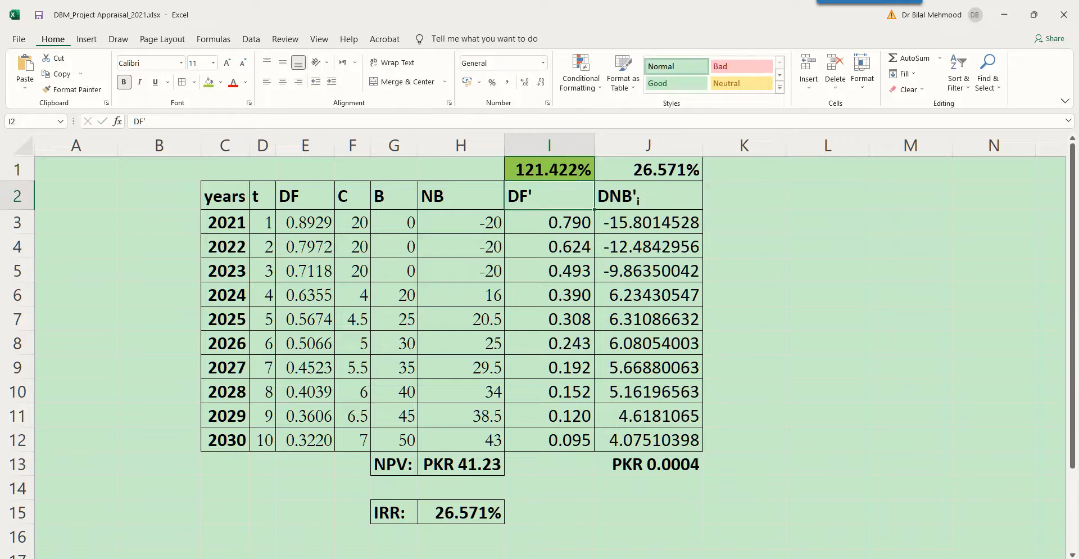
Raise the percentage increase in I1 to 121.423%.
key(Up)
key(F2)
key(Left)
key(shift+Left)
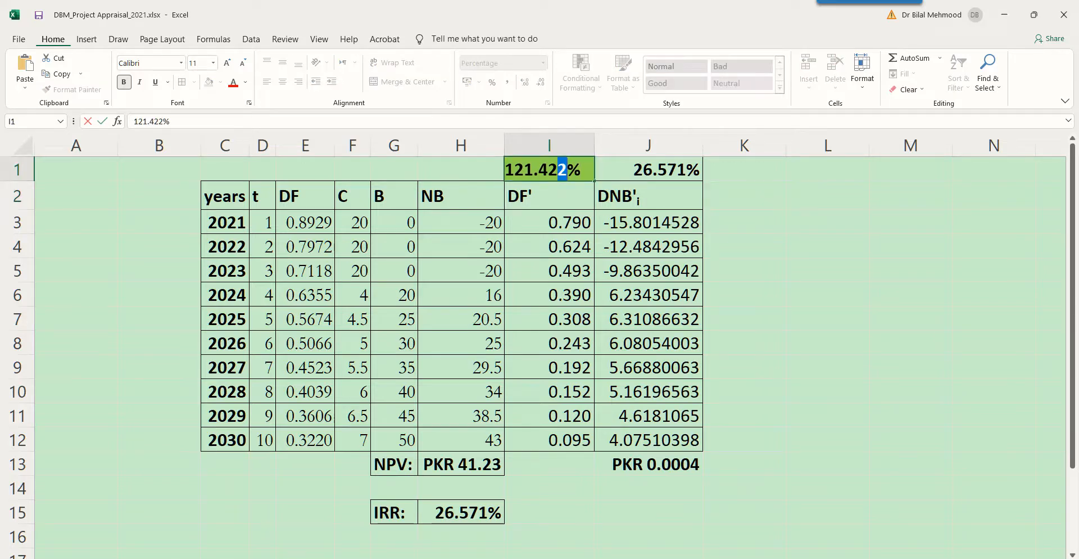
text(3)
key(Return)
Set the percentage increase in I1 back to 121.425%.
key(Up)
key(F2)
key(Left)
key(Left)
key(shift+Left)
key(shift+Right)
key(shift+Right)
text(5)
key(Return)
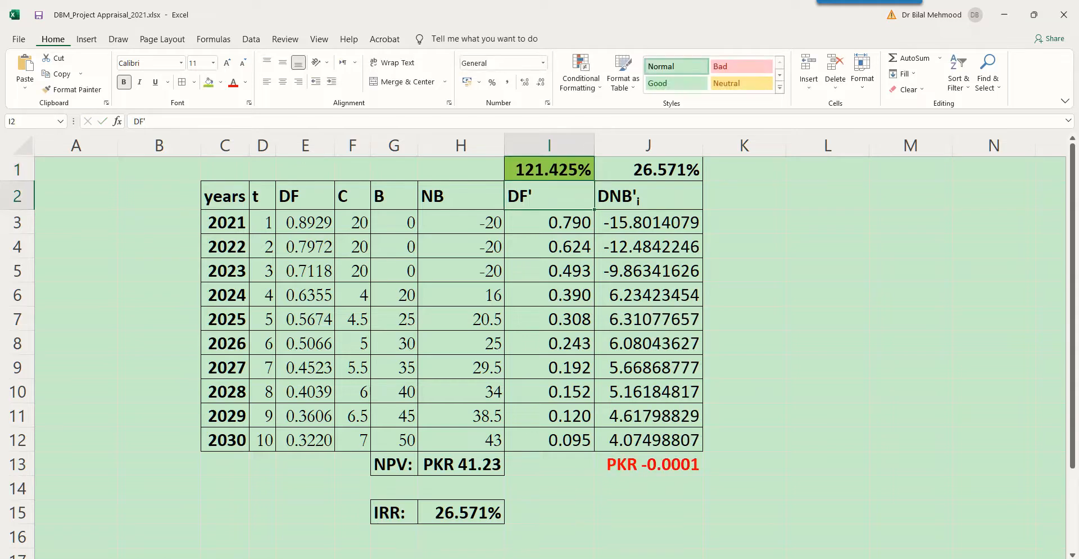
Set the percentage increase in I1 to 121.424%.
key(Up)
key(F2)
key(Left)
key(shift+Left)
text(4)
key(Return)
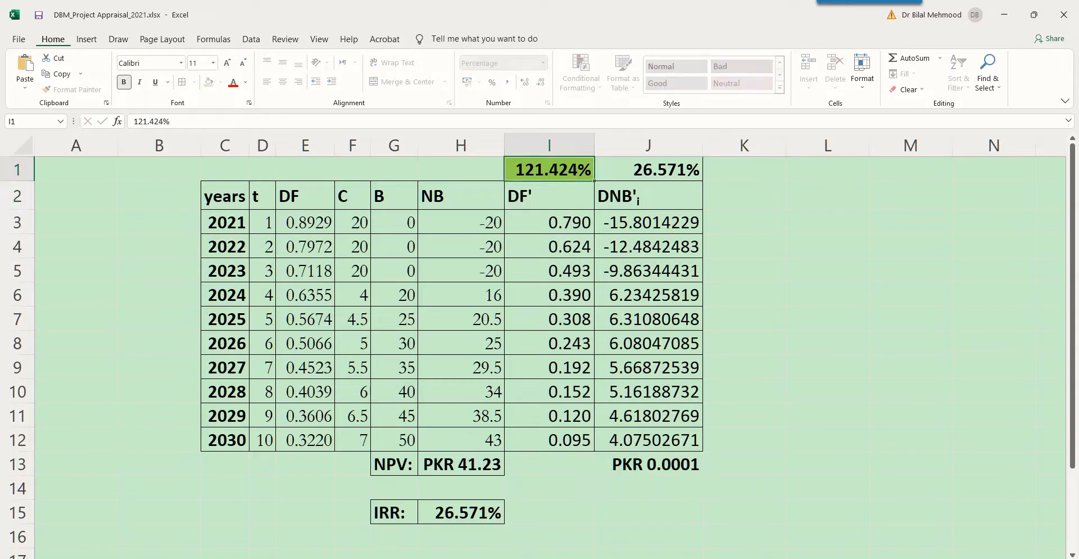
key(Return)
key(Up)
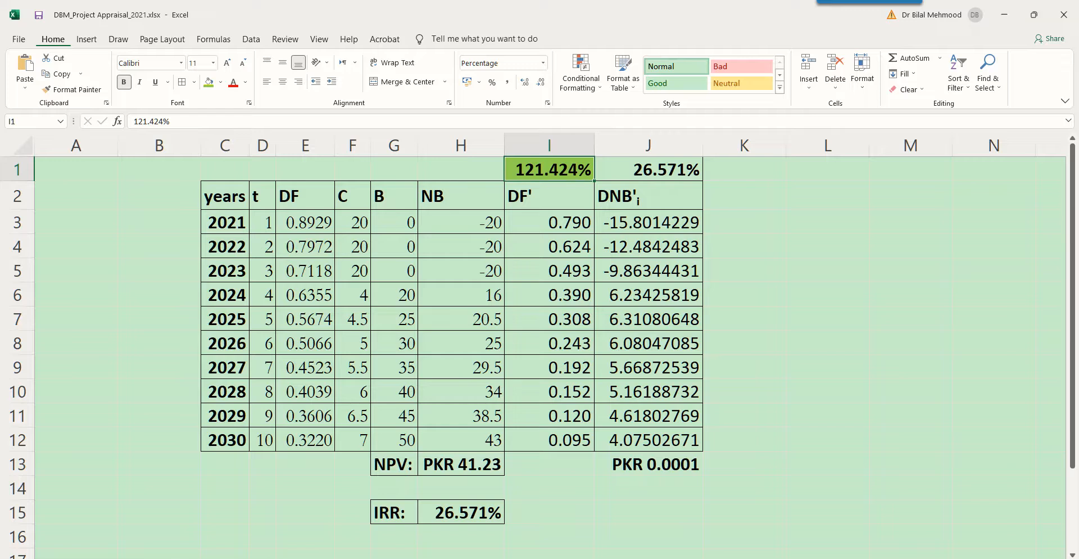
Examine the NPV in J13 and the increased discount rate's formula in J1, and compare that rate with the IRR in H15.
click(648, 464)
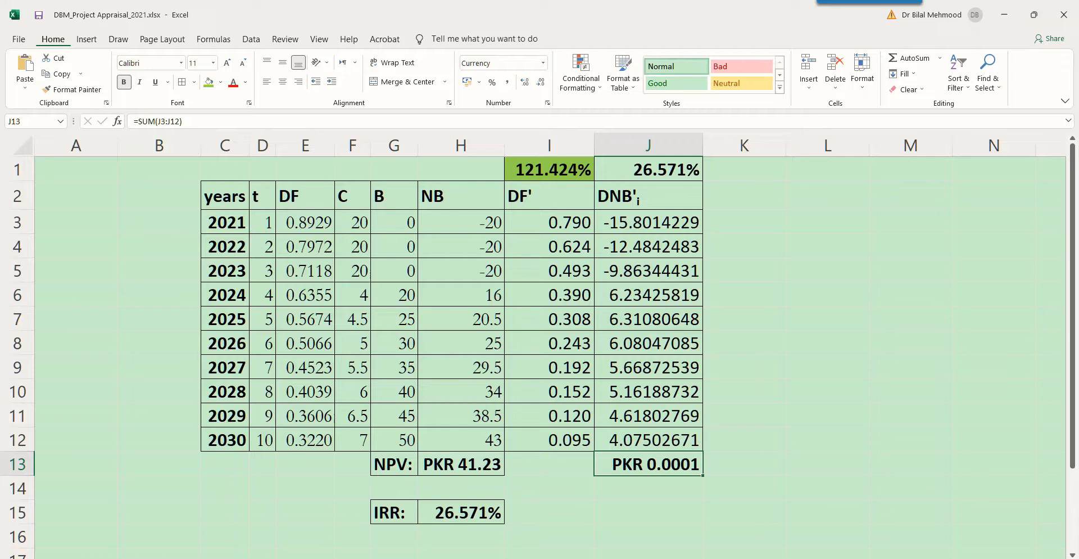
click(461, 512)
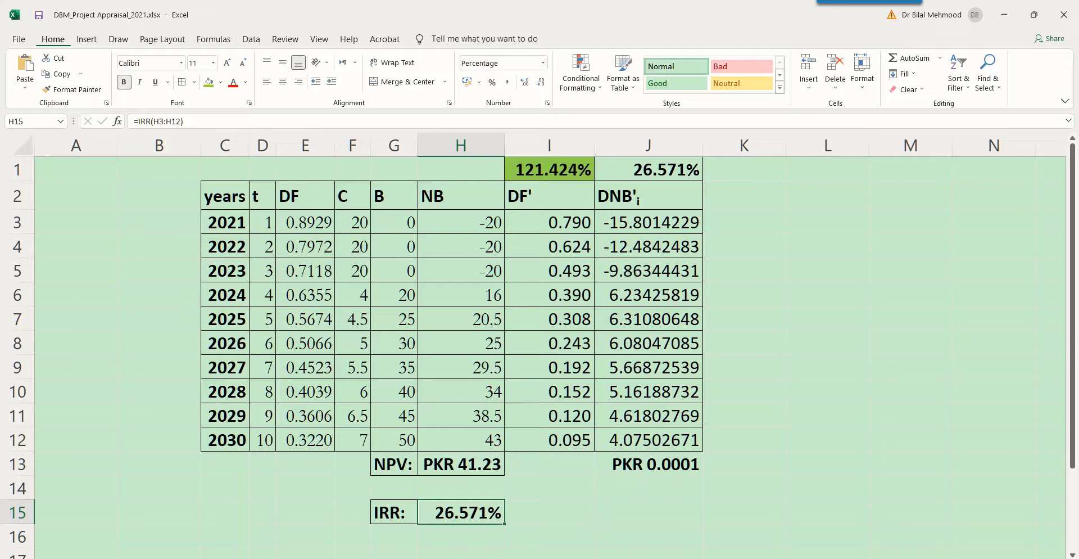
click(649, 170)
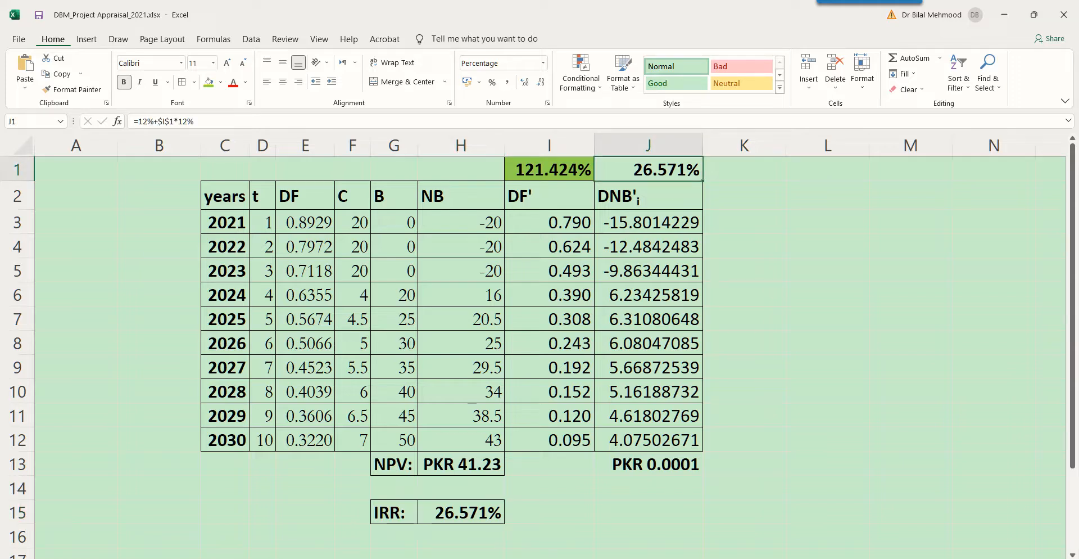
key(F2)
drag(648, 170, 682, 169)
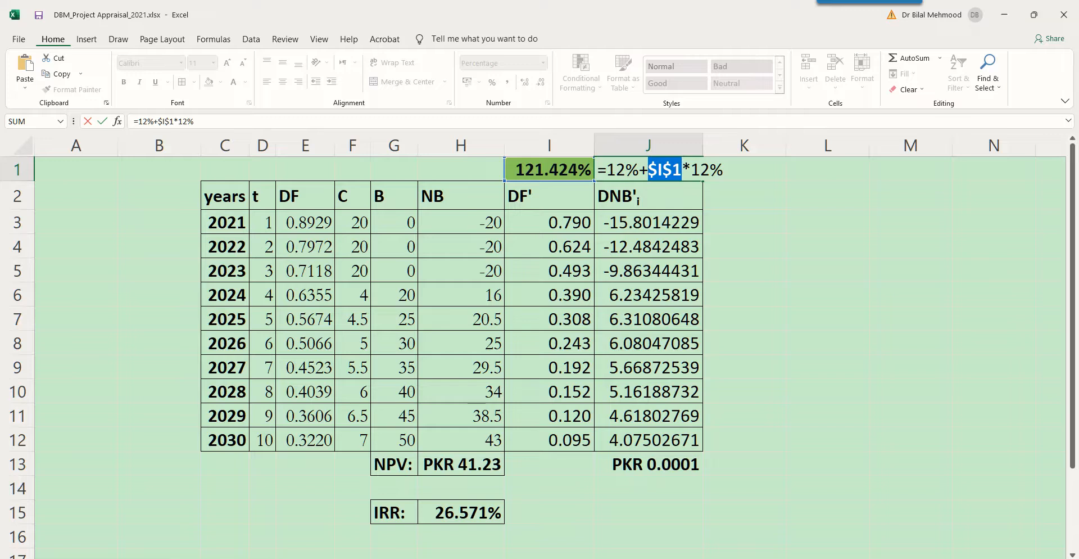
drag(681, 170, 724, 169)
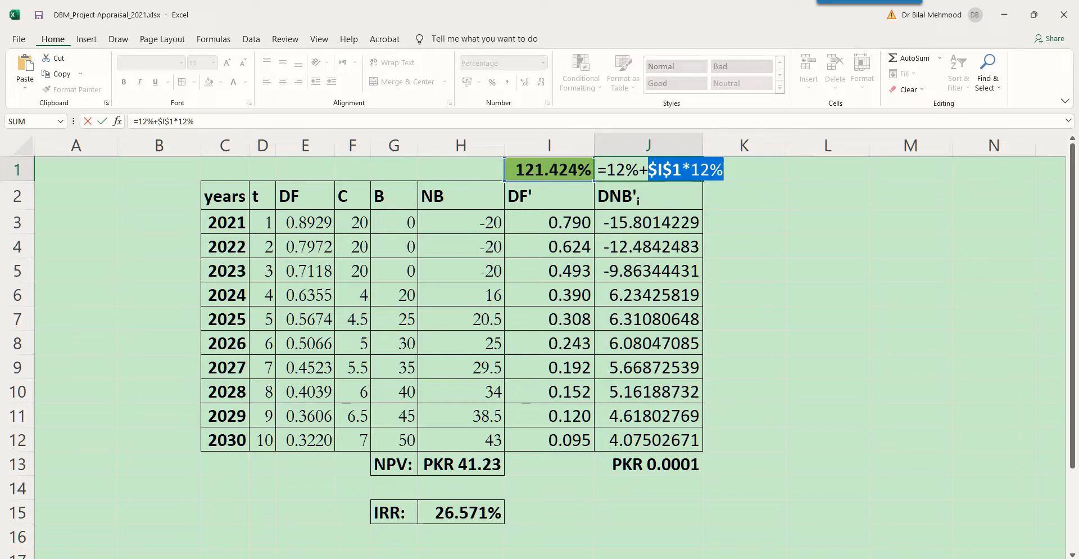
key(Escape)
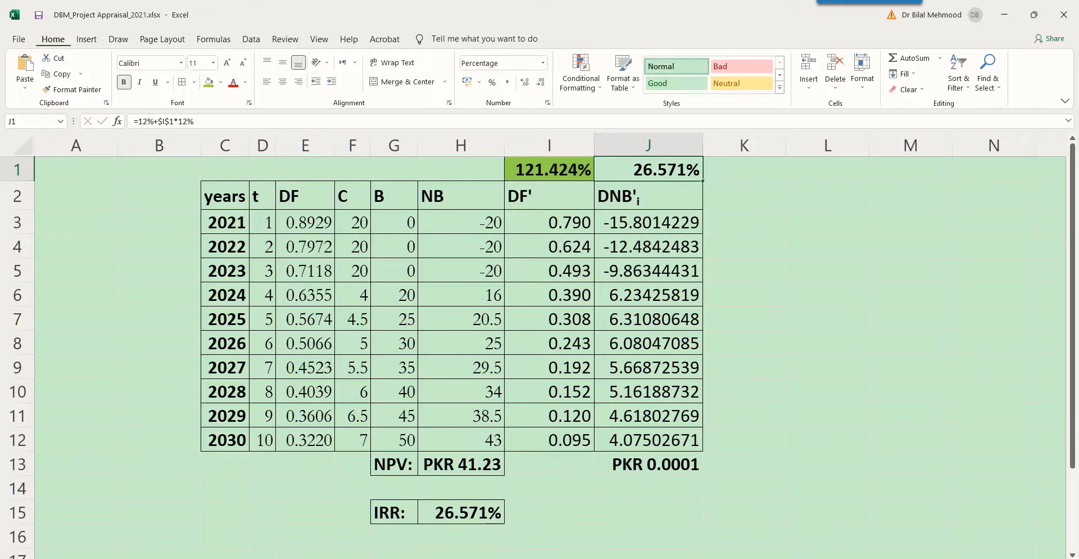
click(468, 513)
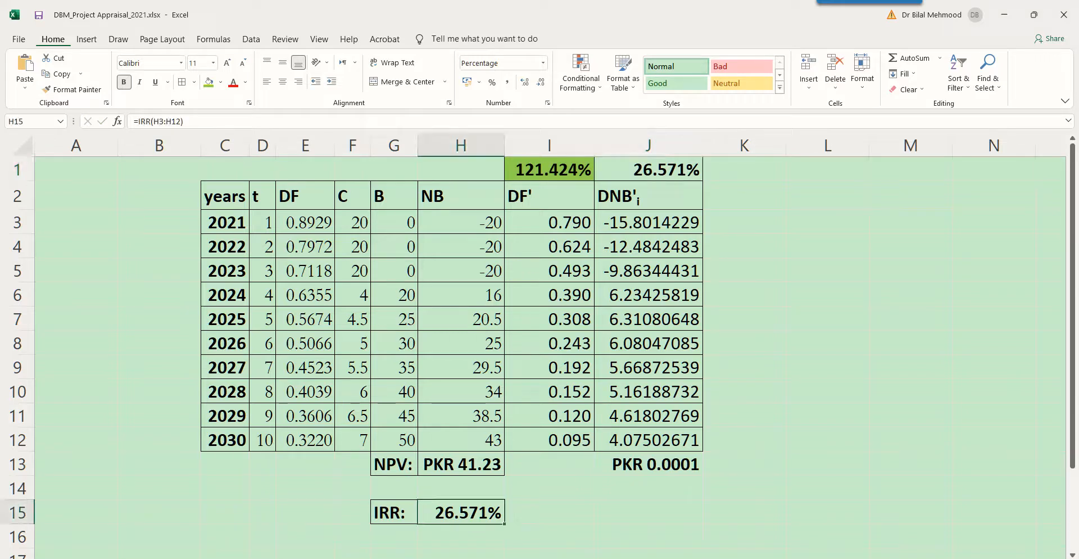